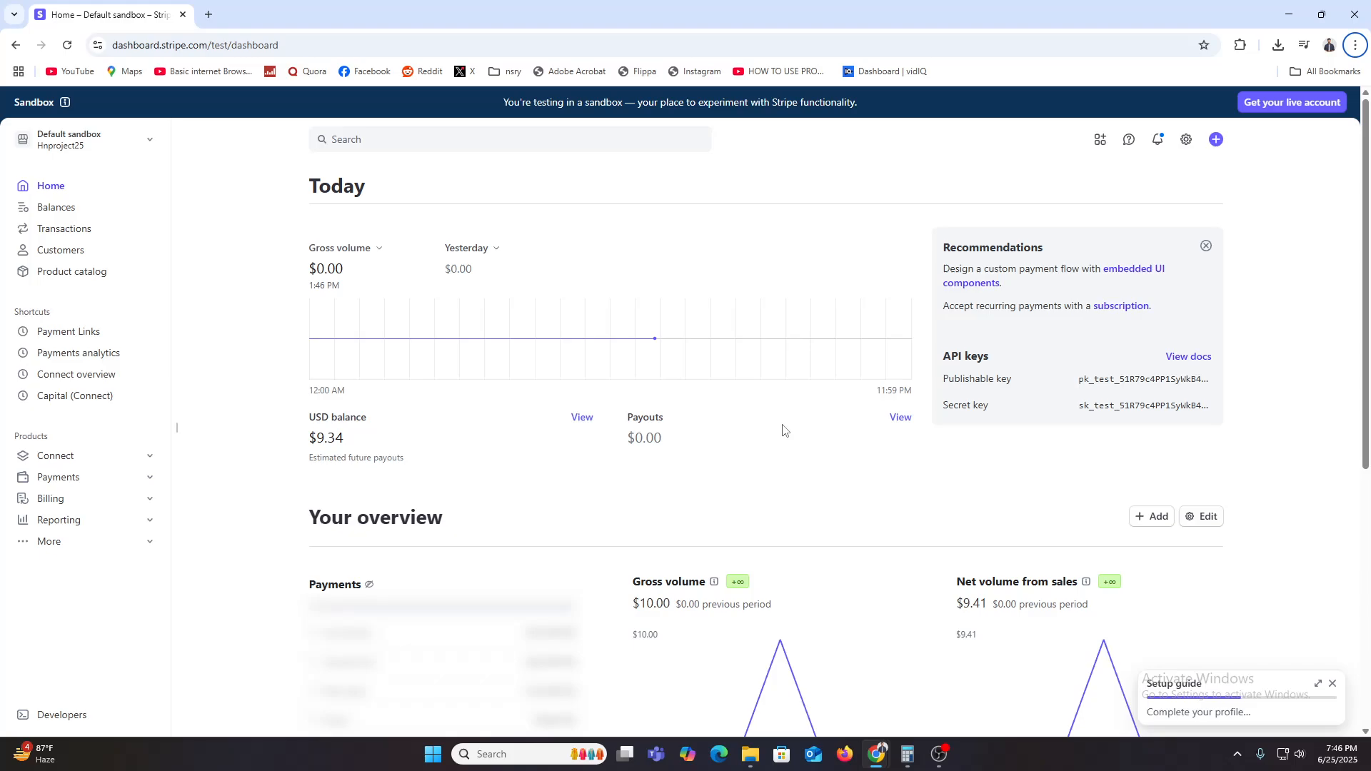
Open stripe.com in a new Incognito window, using the domain copied from the dashboard address
{"action": "left_click_drag", "start_coordinate": [161, 45], "coordinate": [209, 46]}
{"action": "key", "text": "ctrl+c"}
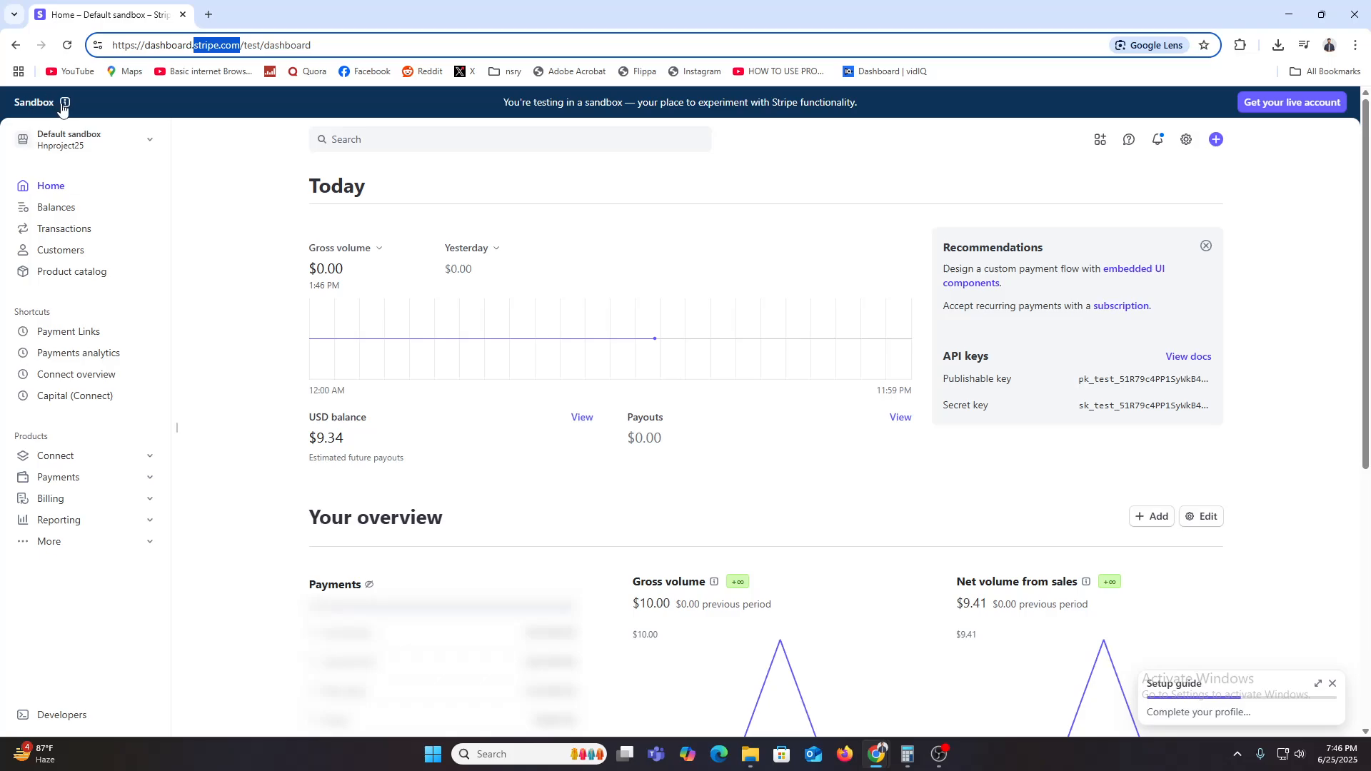
{"action": "left_click", "coordinate": [1357, 47]}
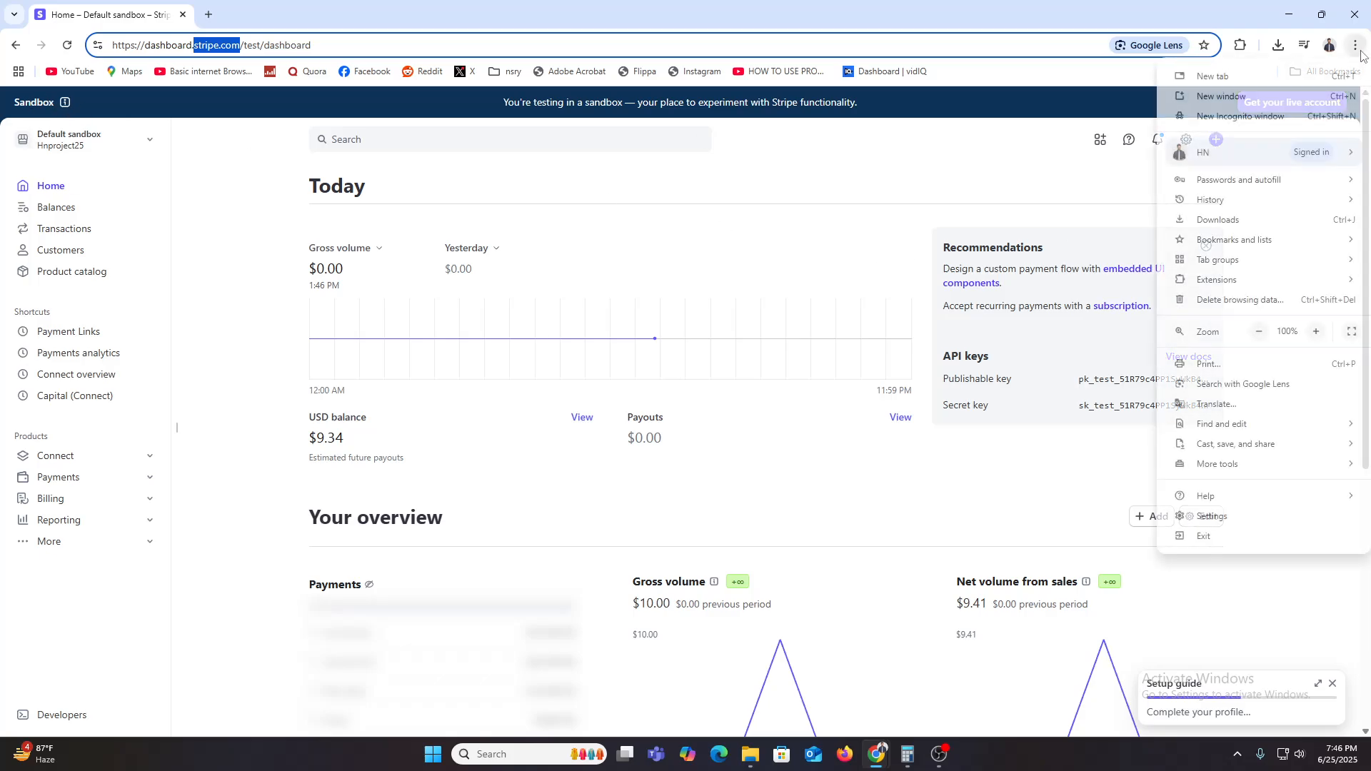
{"action": "left_click", "coordinate": [1266, 117]}
{"action": "key", "text": "ctrl+v"}
{"action": "key", "text": "Return"}
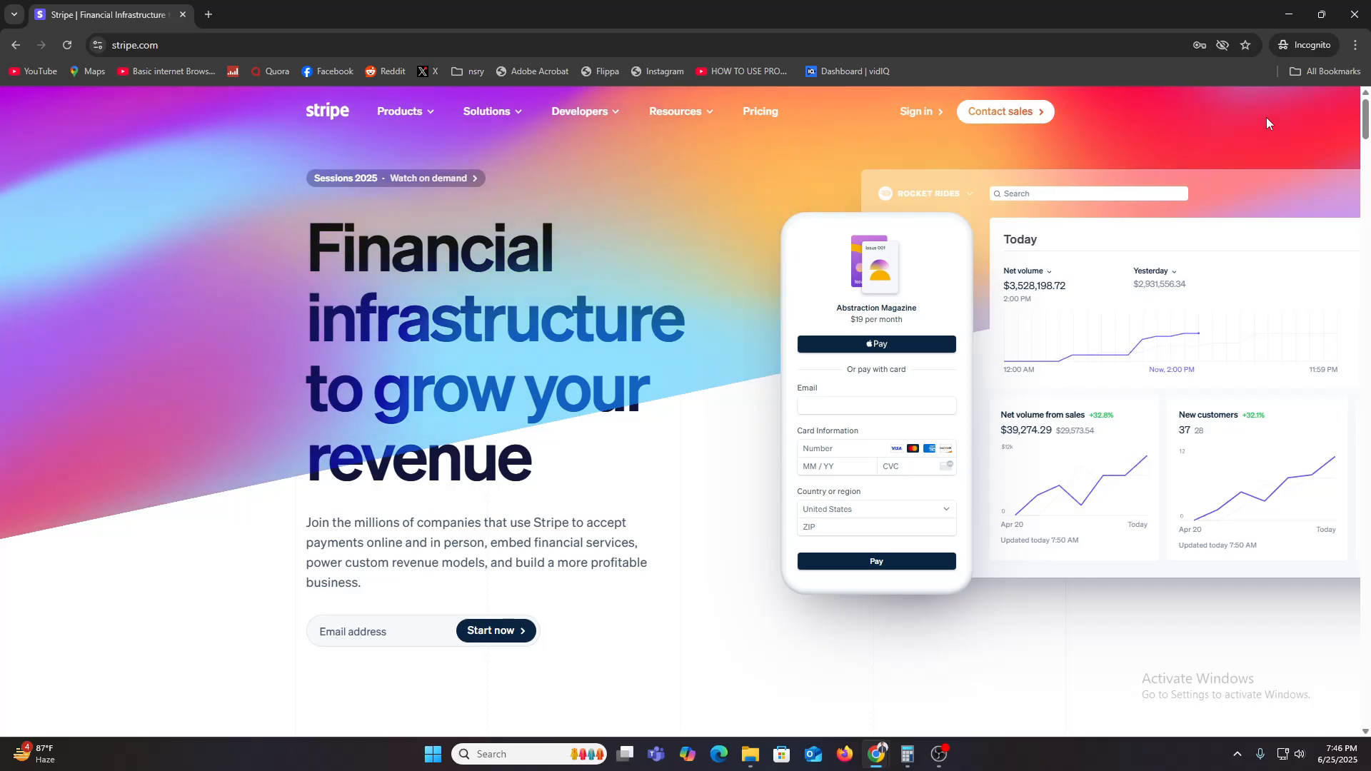
Examine the email sign-up field on the Stripe homepage and return to the sandbox dashboard to view its testing banner
{"action": "left_click", "coordinate": [121, 45]}
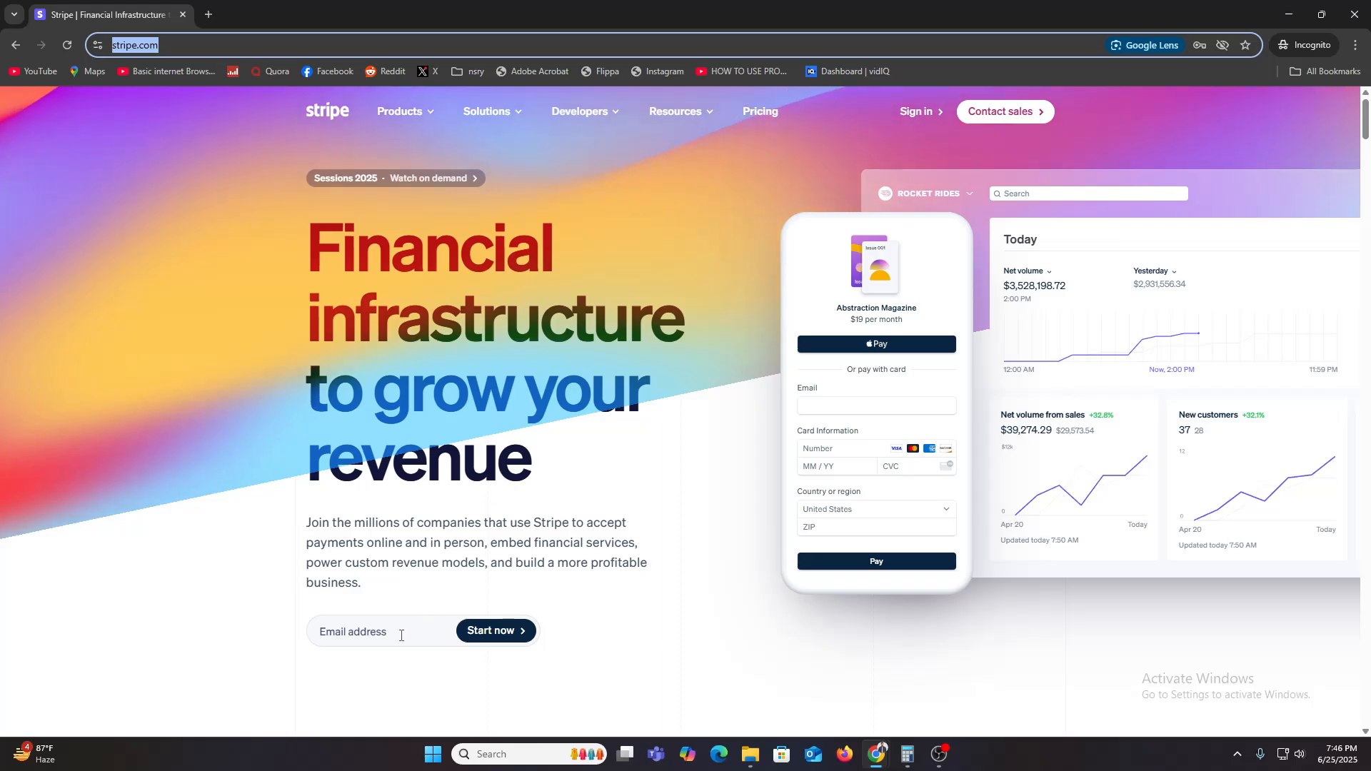
{"action": "left_click", "coordinate": [370, 638]}
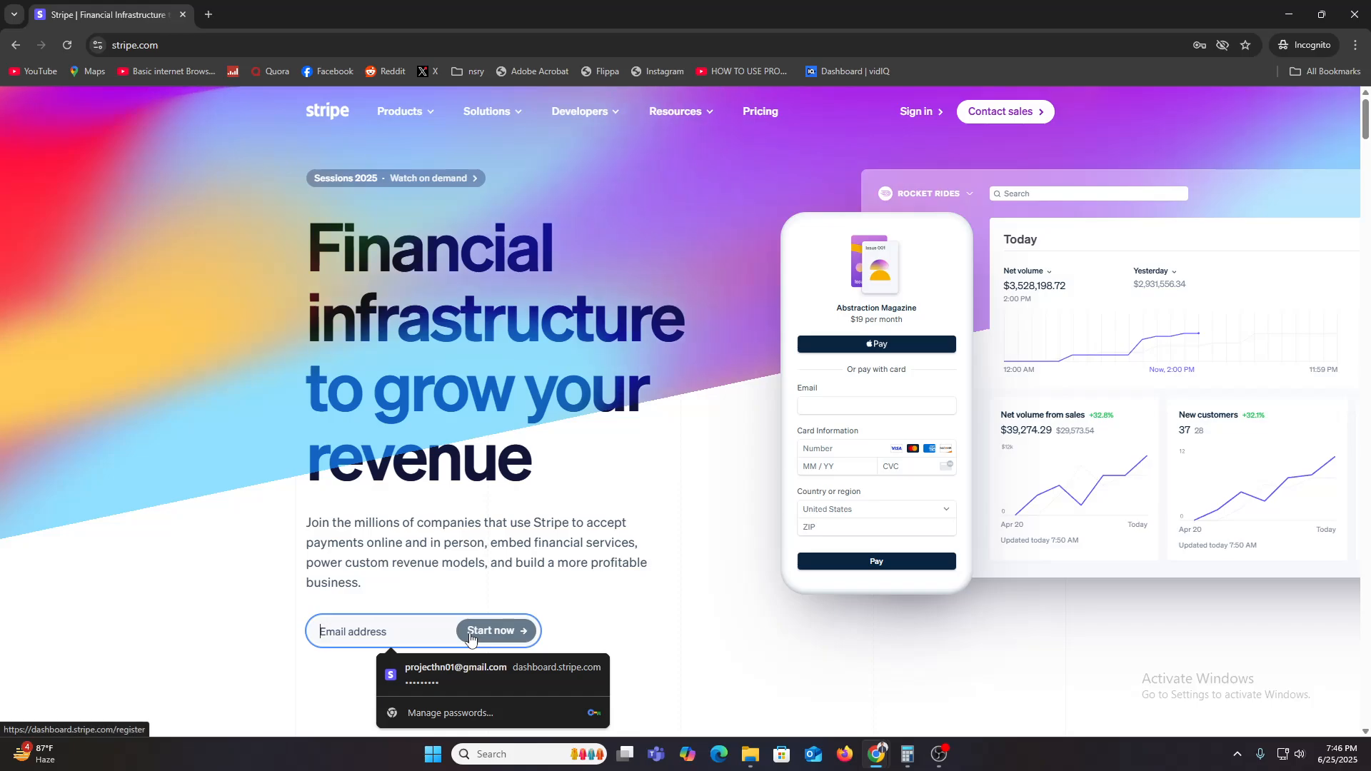
{"action": "left_click", "coordinate": [534, 510]}
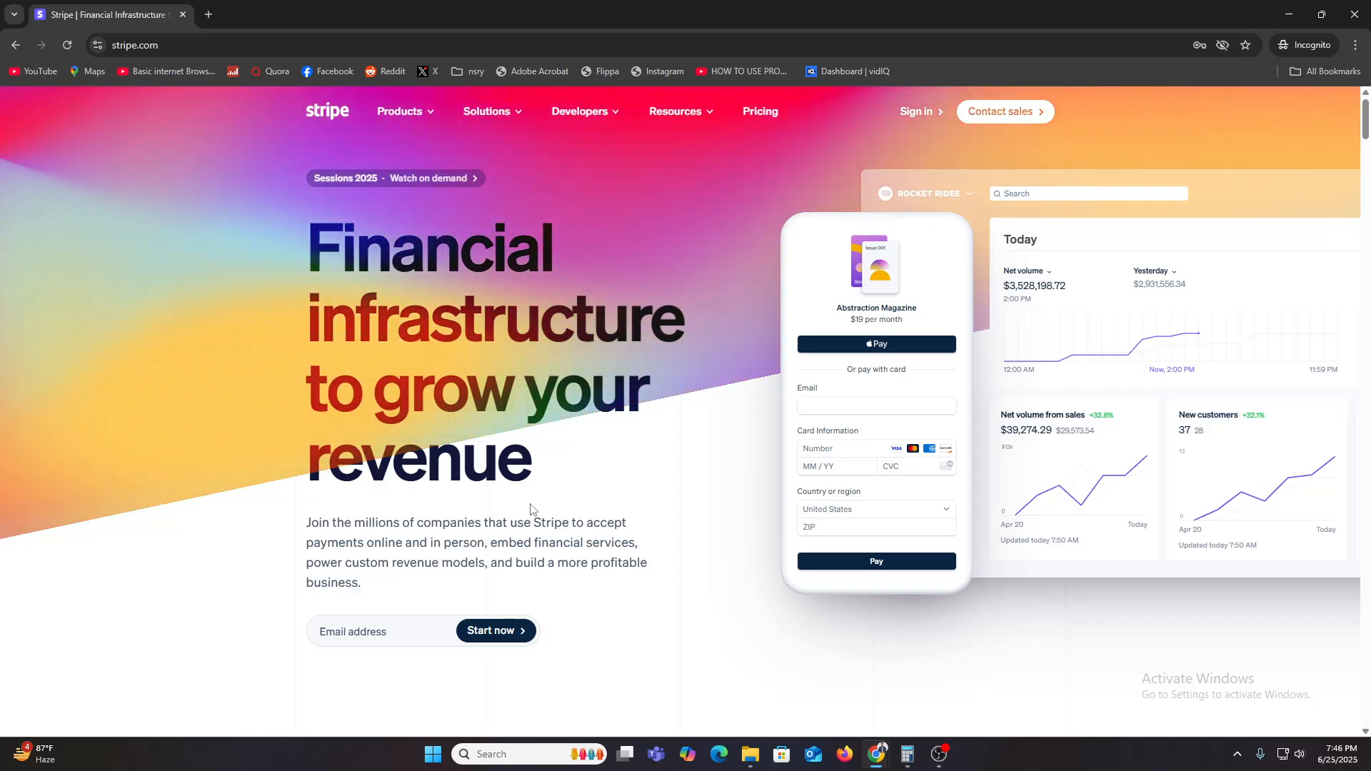
{"action": "left_click", "coordinate": [1289, 14]}
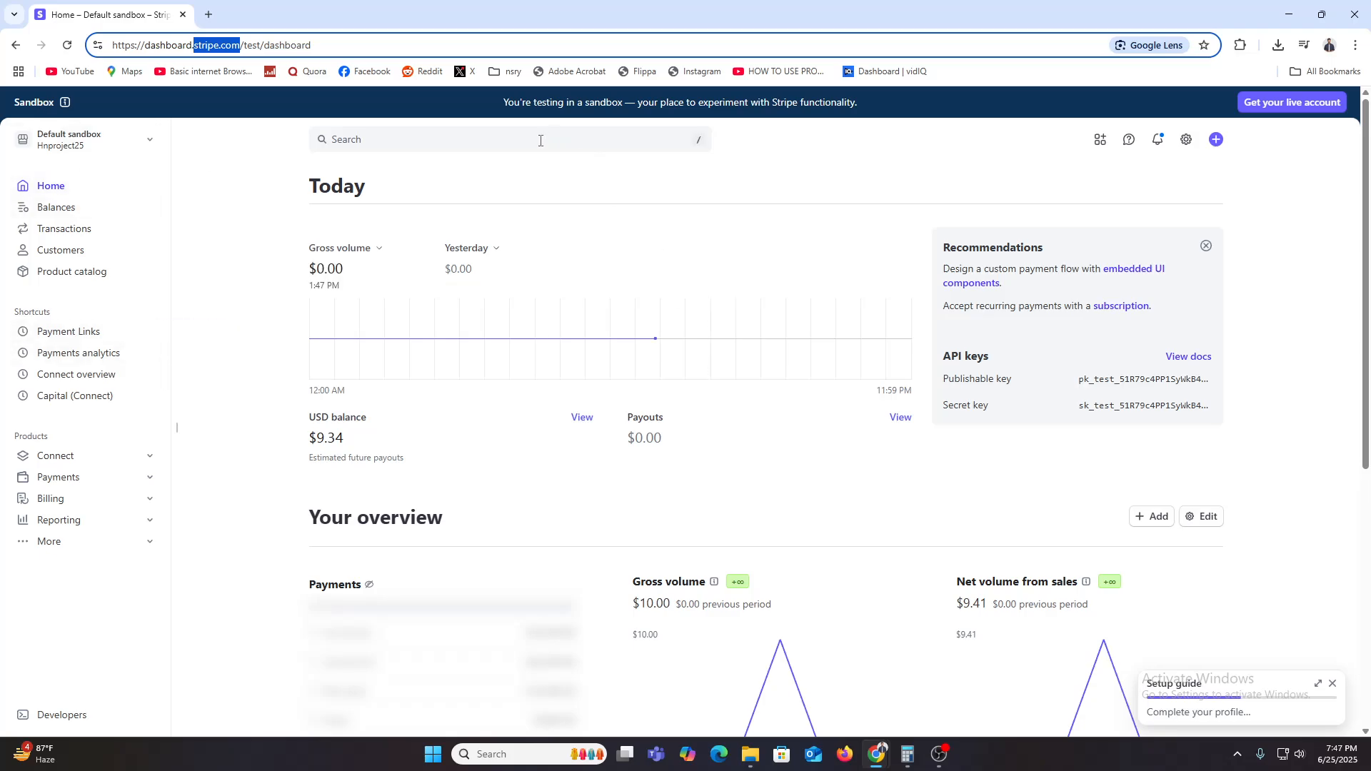
{"action": "left_click_drag", "start_coordinate": [502, 103], "coordinate": [623, 104]}
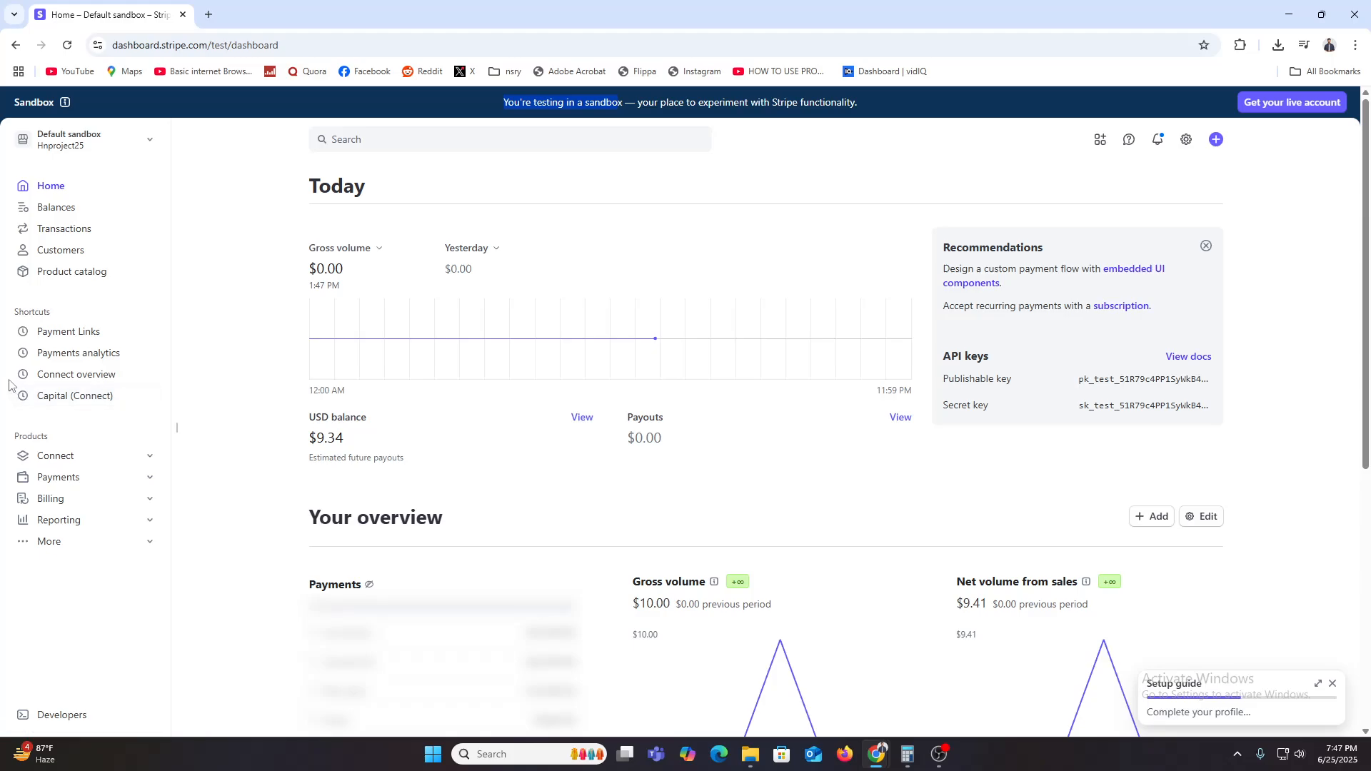
Start a new product in the product catalog and name it PREMIUM MEMBER SHIP
{"action": "left_click", "coordinate": [52, 279]}
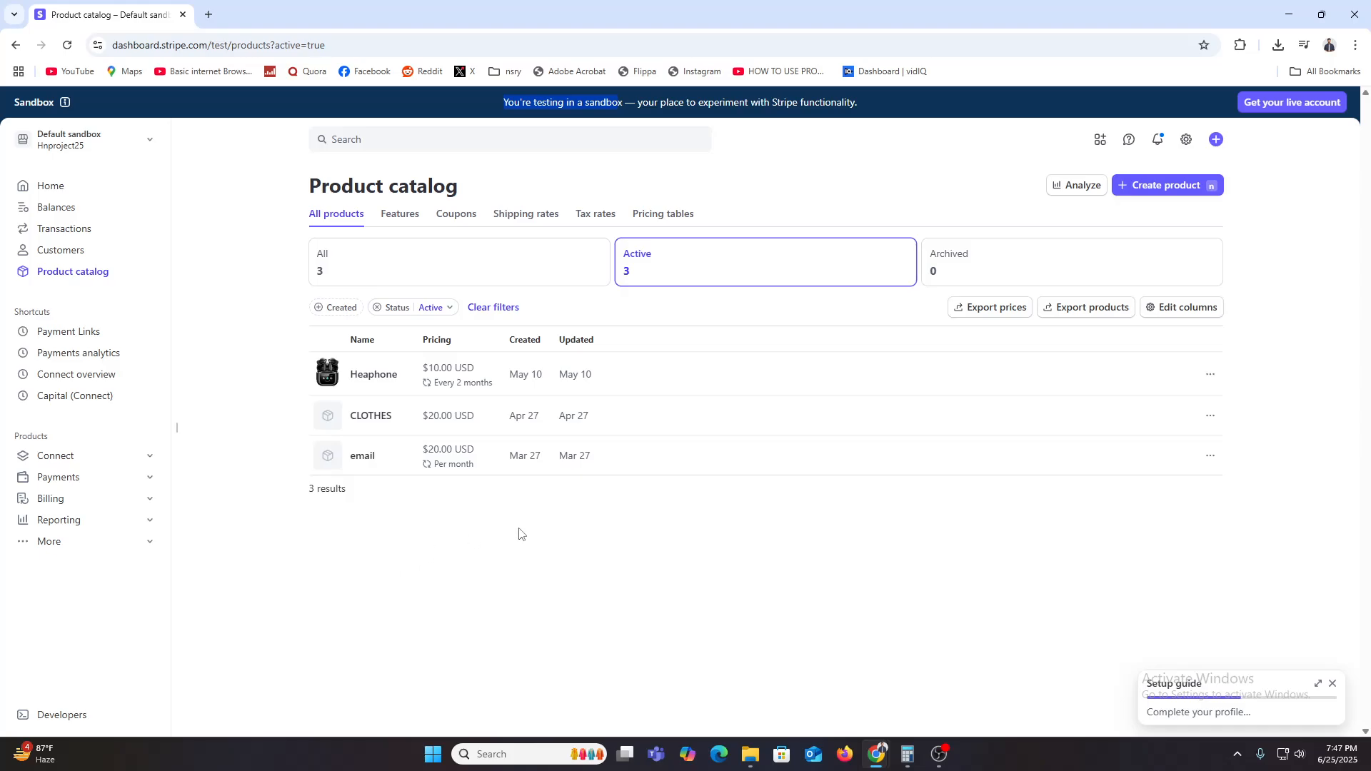
{"action": "left_click", "coordinate": [1151, 190]}
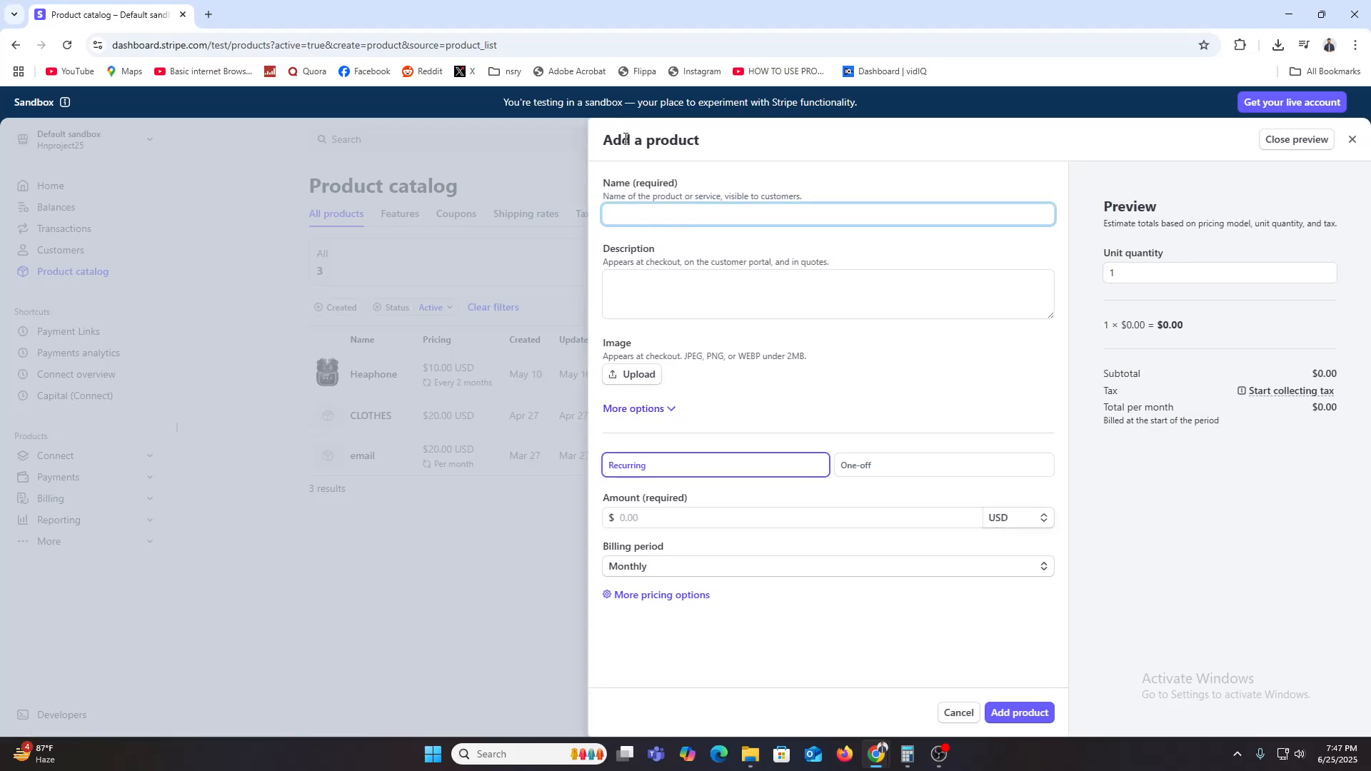
{"action": "left_click_drag", "start_coordinate": [606, 144], "coordinate": [716, 149]}
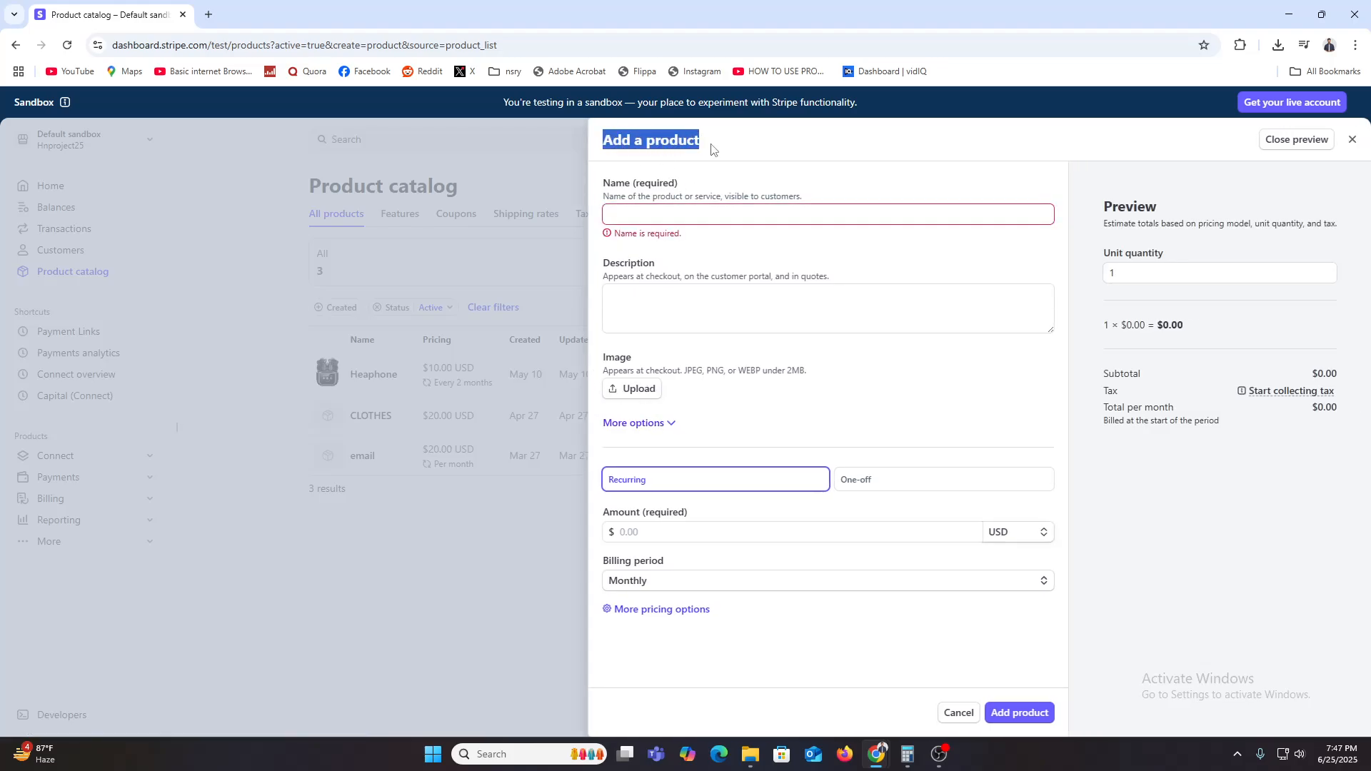
{"action": "left_click", "coordinate": [668, 147]}
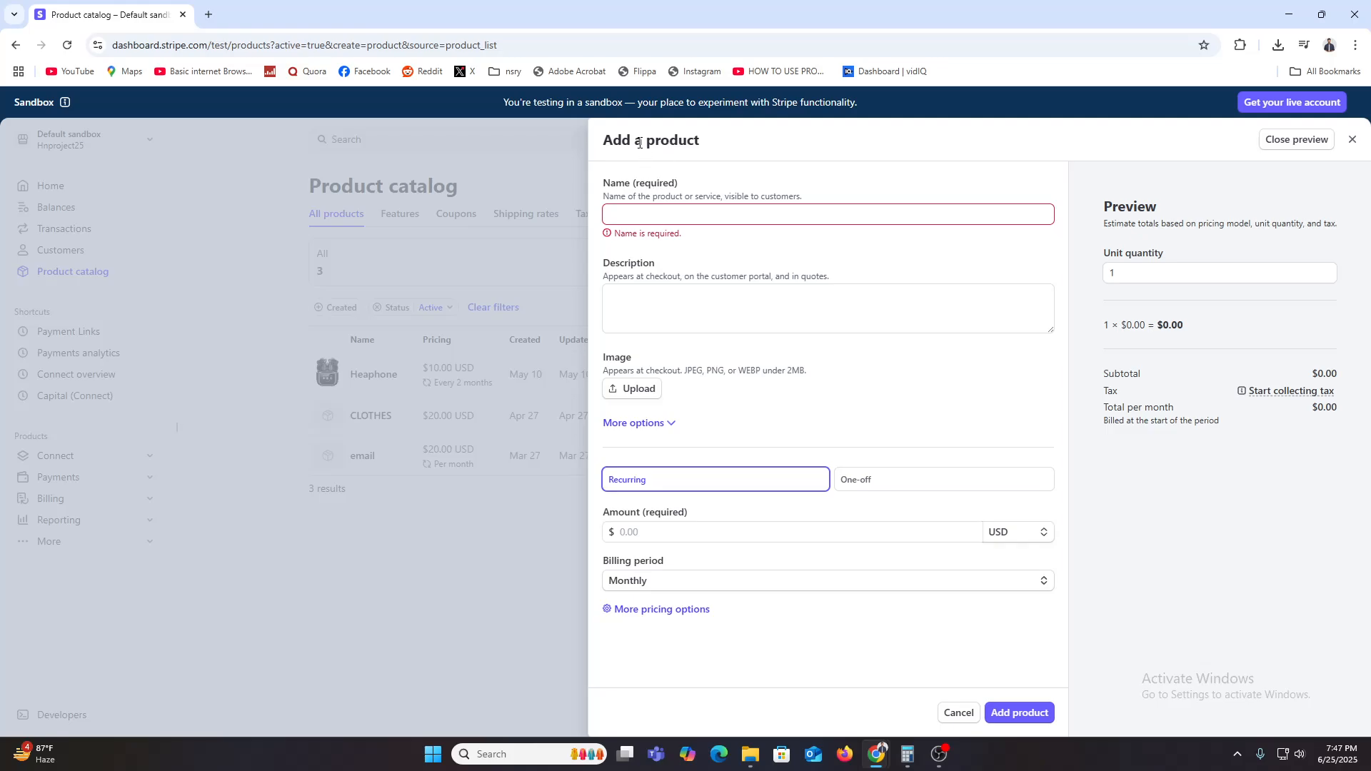
{"action": "left_click", "coordinate": [640, 208]}
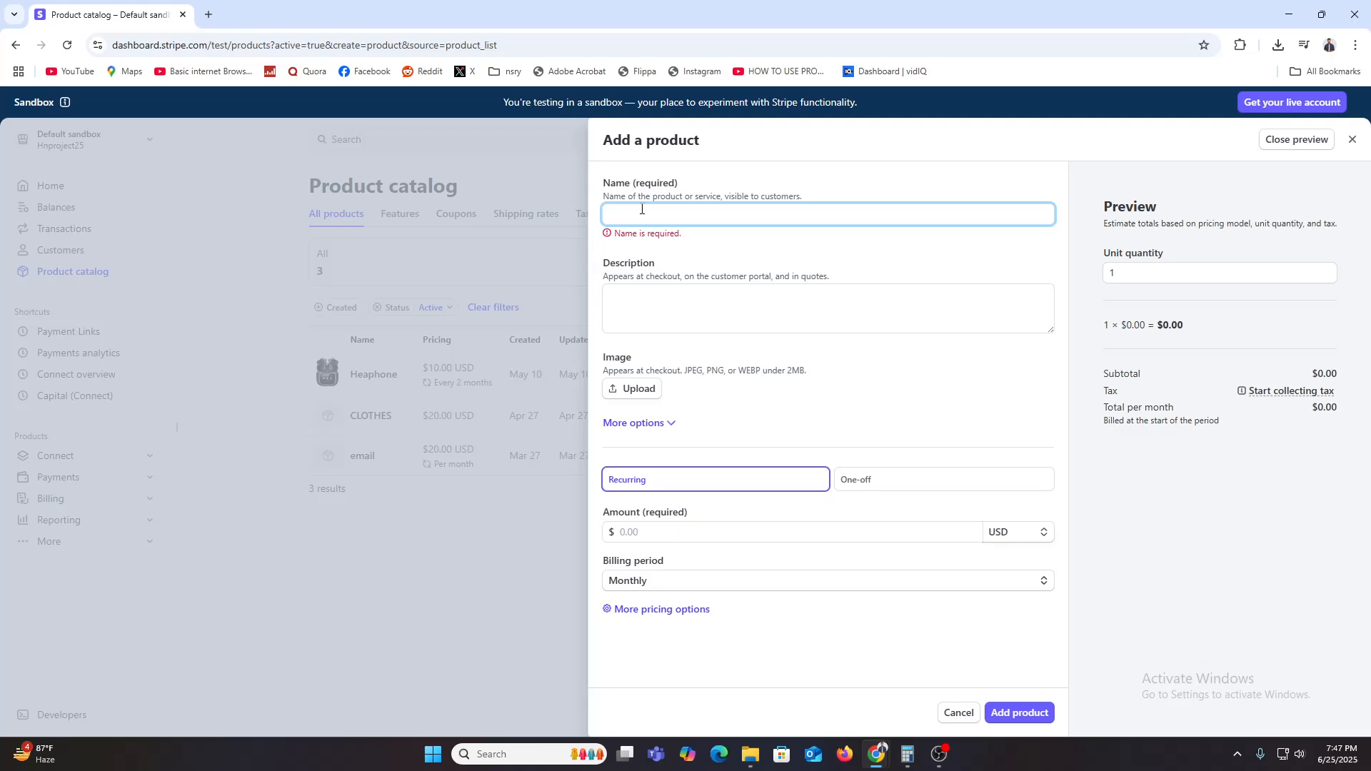
{"action": "type", "text": "PREM"}
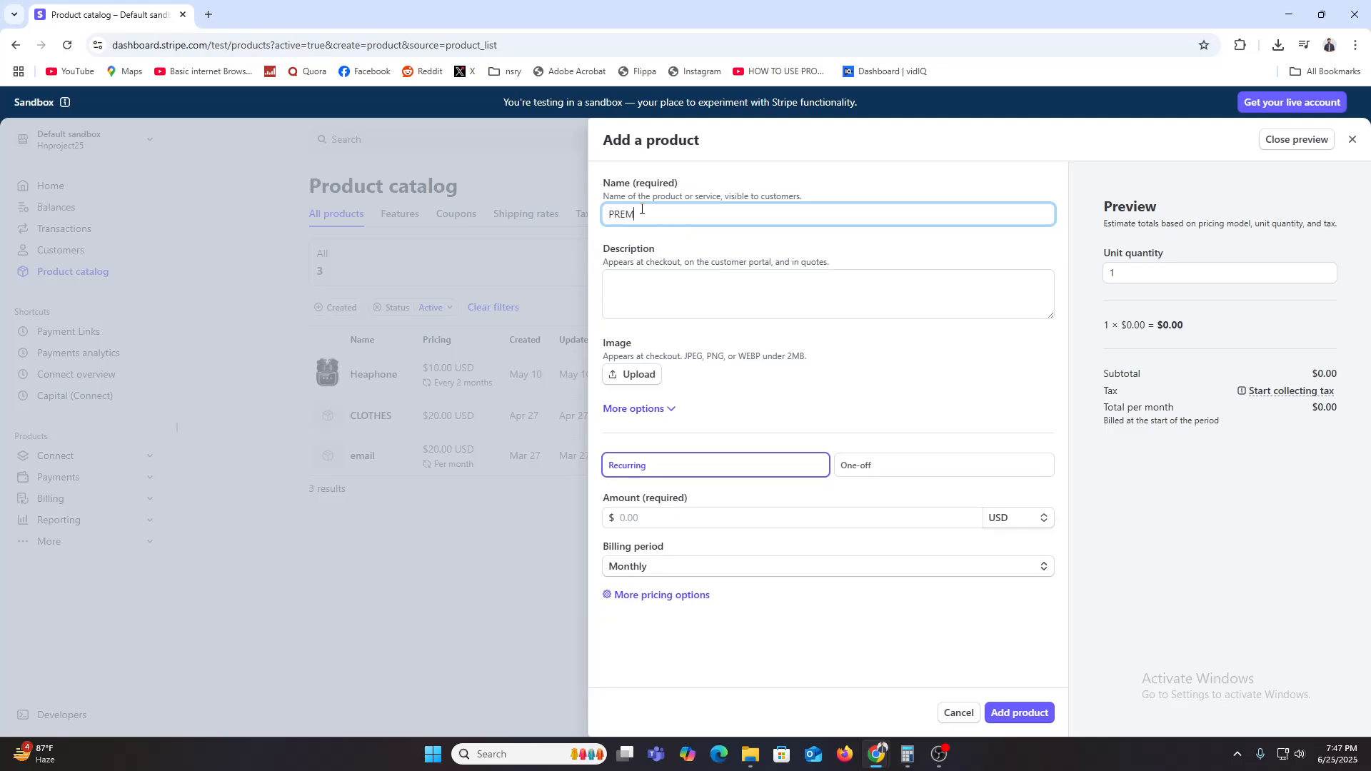
{"action": "type", "text": "IUM MEMBER SHIP"}
{"action": "left_click", "coordinate": [643, 291]}
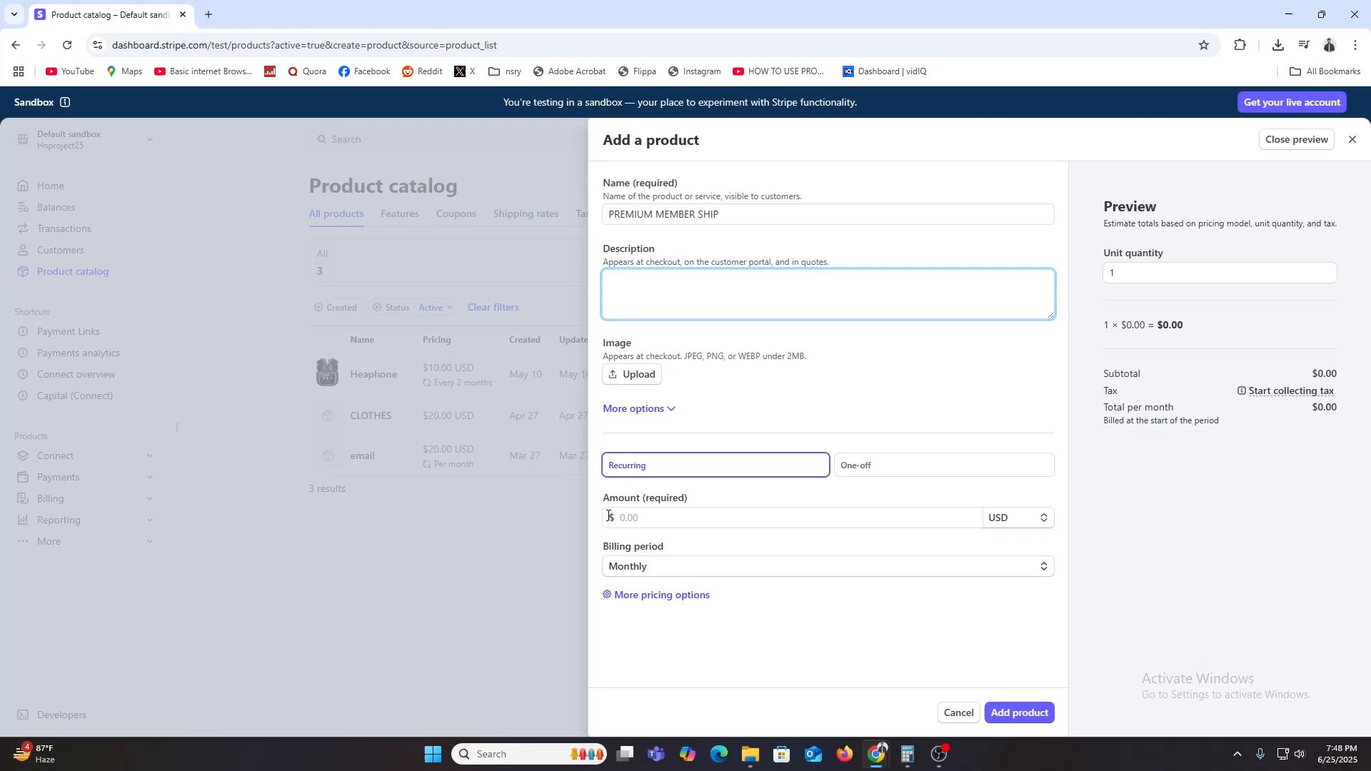
Set the recurring monthly amount to 90.00 USD and add the product to the catalog
{"action": "left_click", "coordinate": [665, 515]}
{"action": "type", "text": "90"}
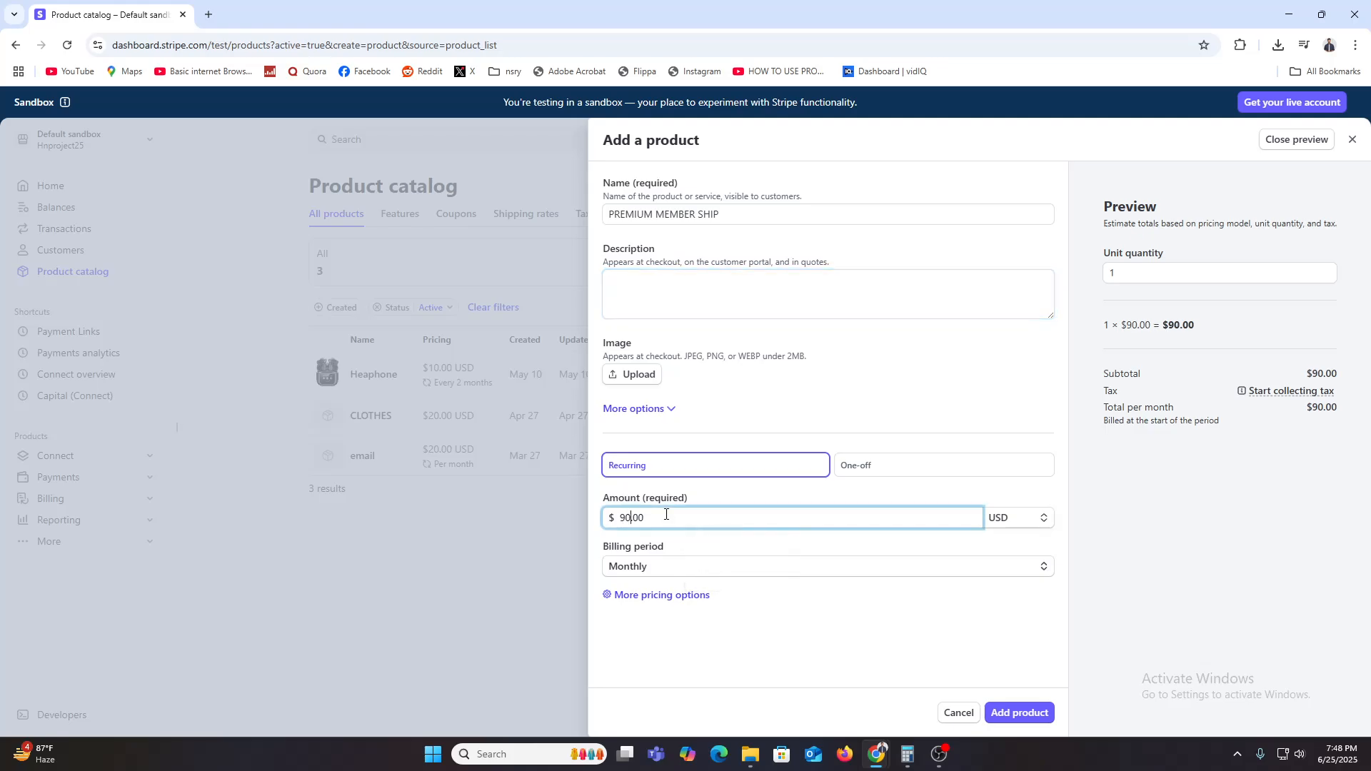
{"action": "left_click", "coordinate": [756, 662]}
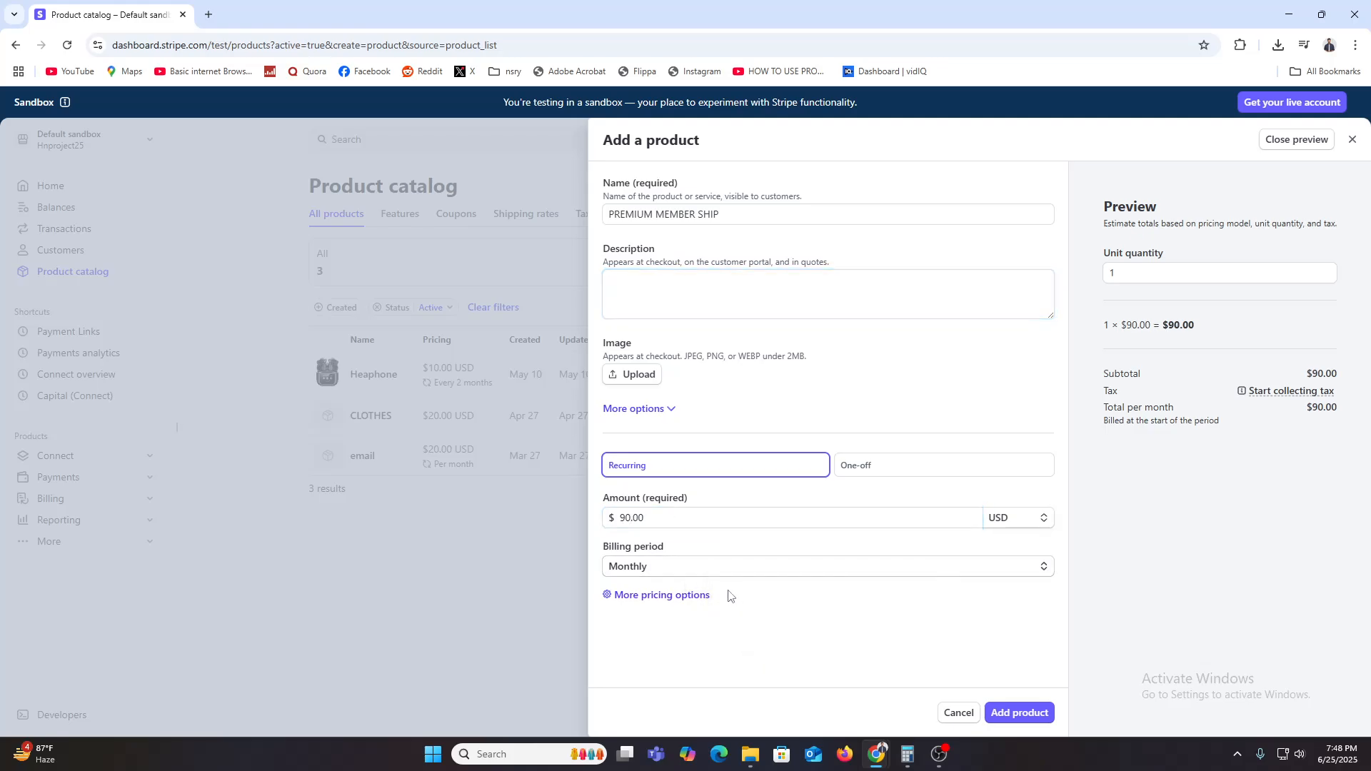
{"action": "left_click", "coordinate": [1030, 714]}
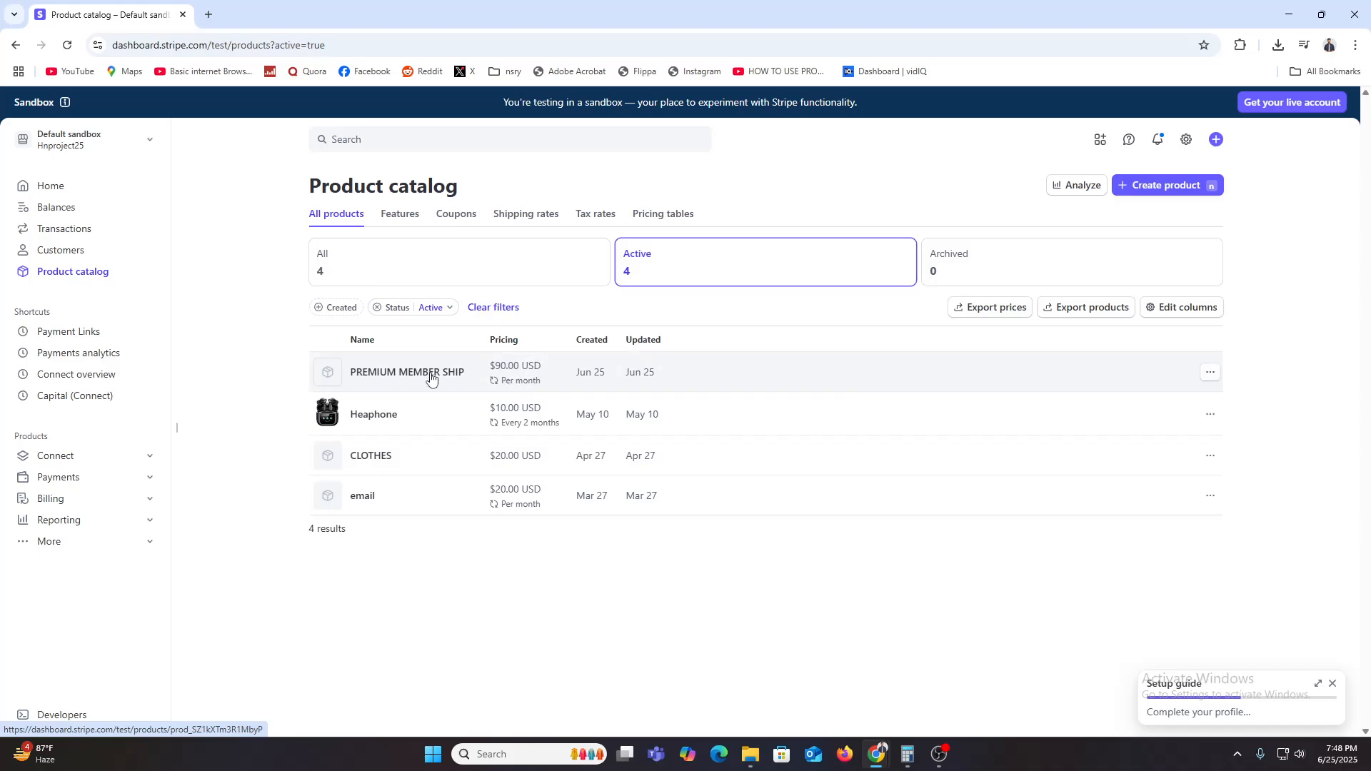
Open the PREMIUM MEMBER SHIP product page and examine its details and the actions available for its price
{"action": "left_click", "coordinate": [397, 370]}
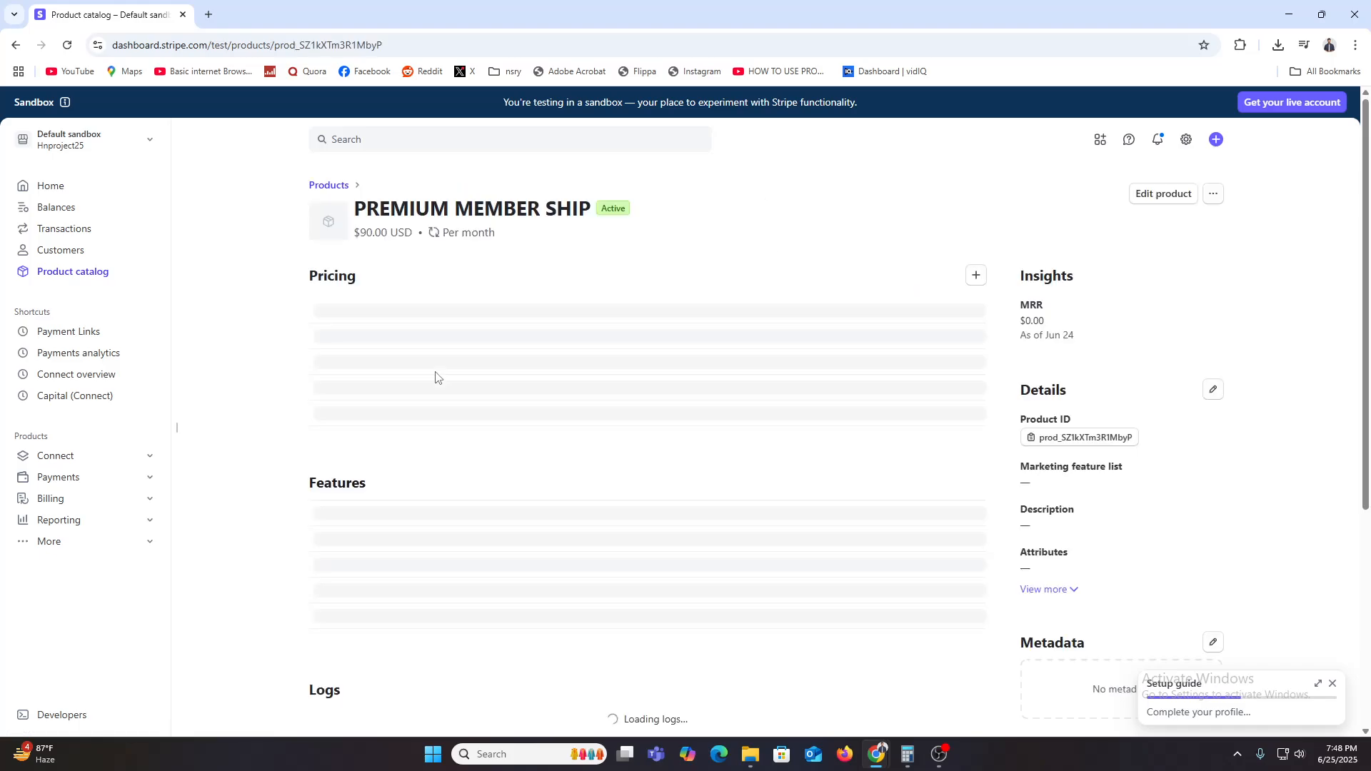
{"action": "scroll", "coordinate": [501, 355], "scroll_direction": "down", "scroll_amount": 2}
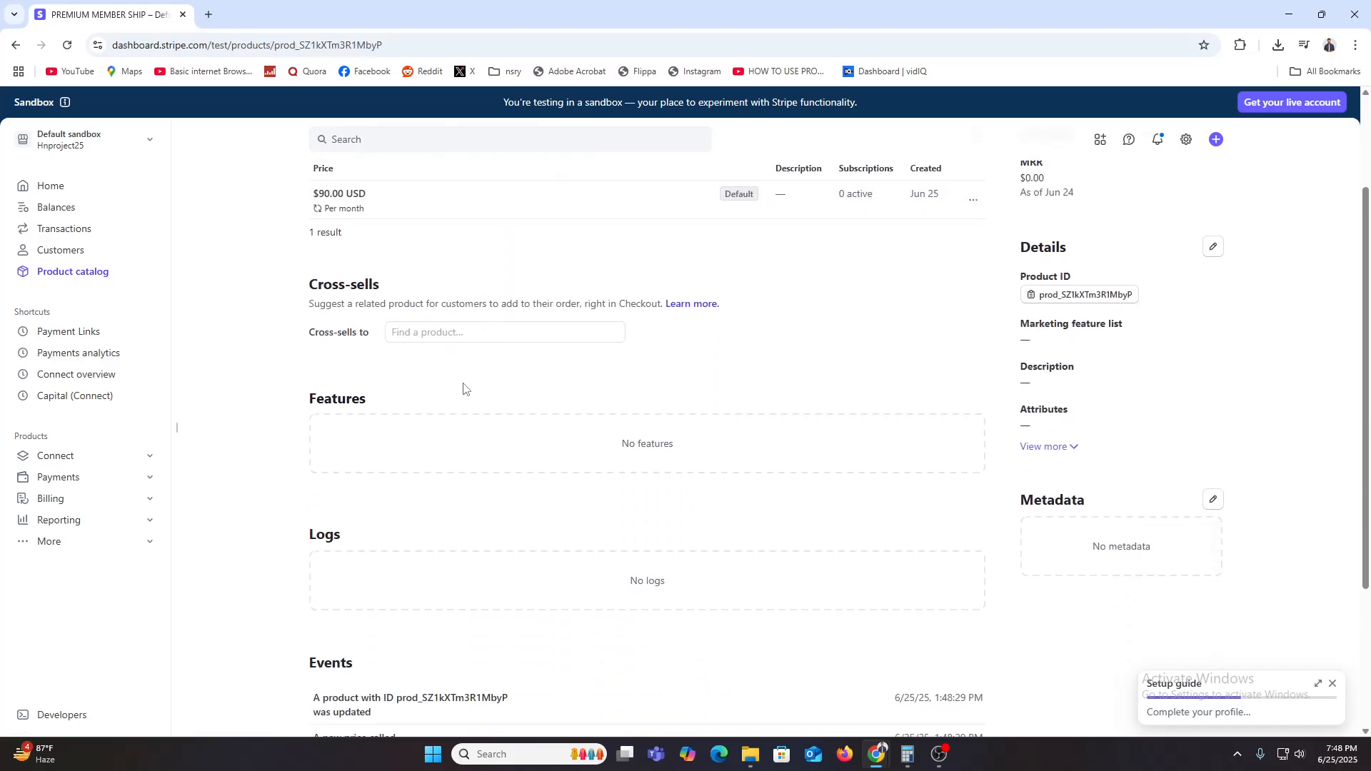
{"action": "scroll", "coordinate": [464, 388], "scroll_direction": "up", "scroll_amount": 2}
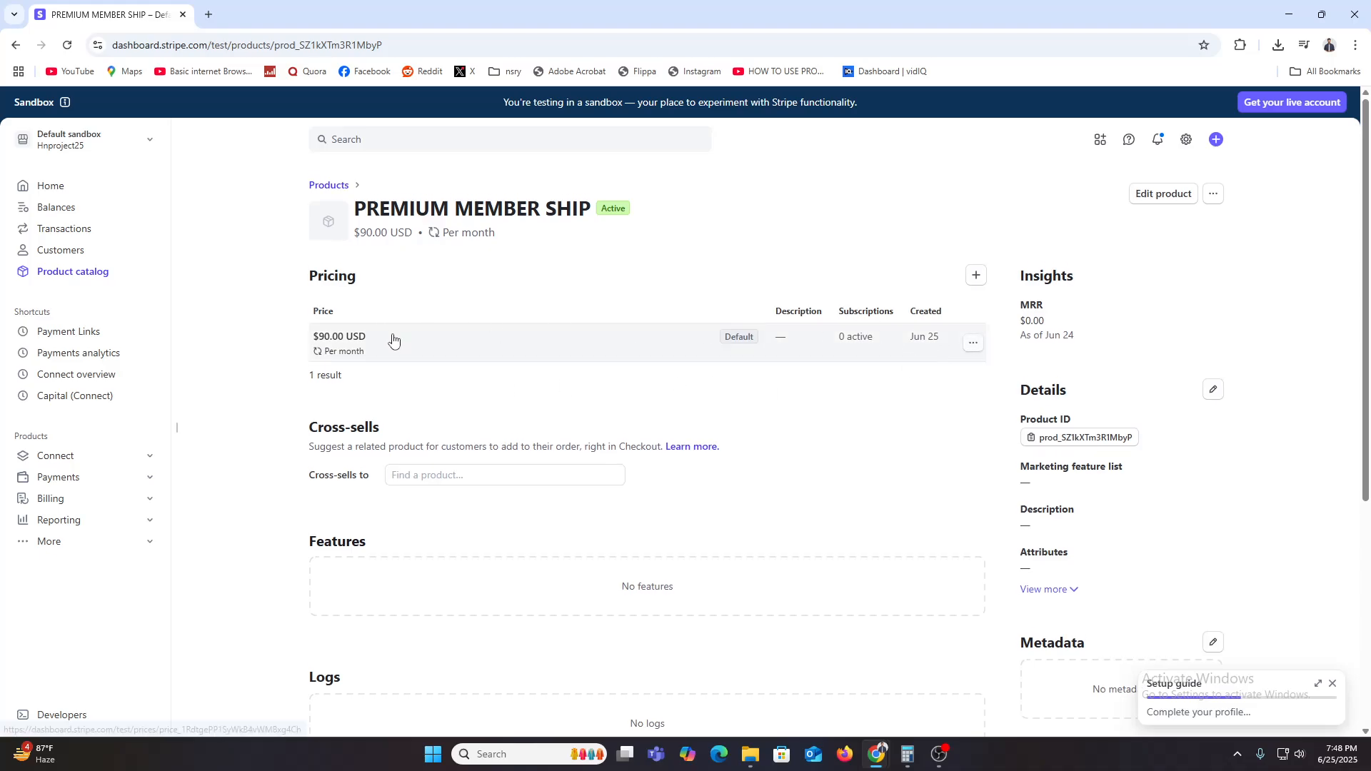
{"action": "left_click", "coordinate": [971, 348]}
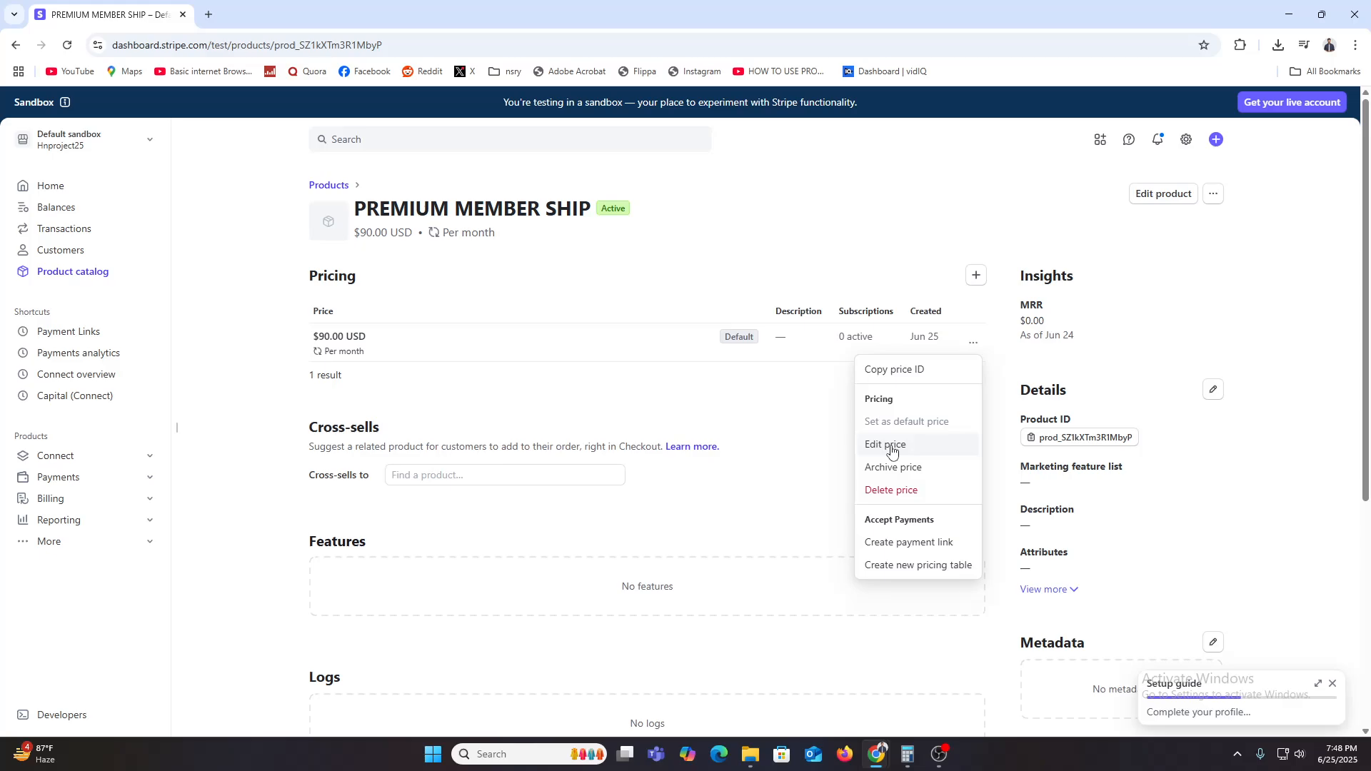
Edit the PREMIUM MEMBER SHIP product and open its monthly price for editing
{"action": "left_click", "coordinate": [1168, 194]}
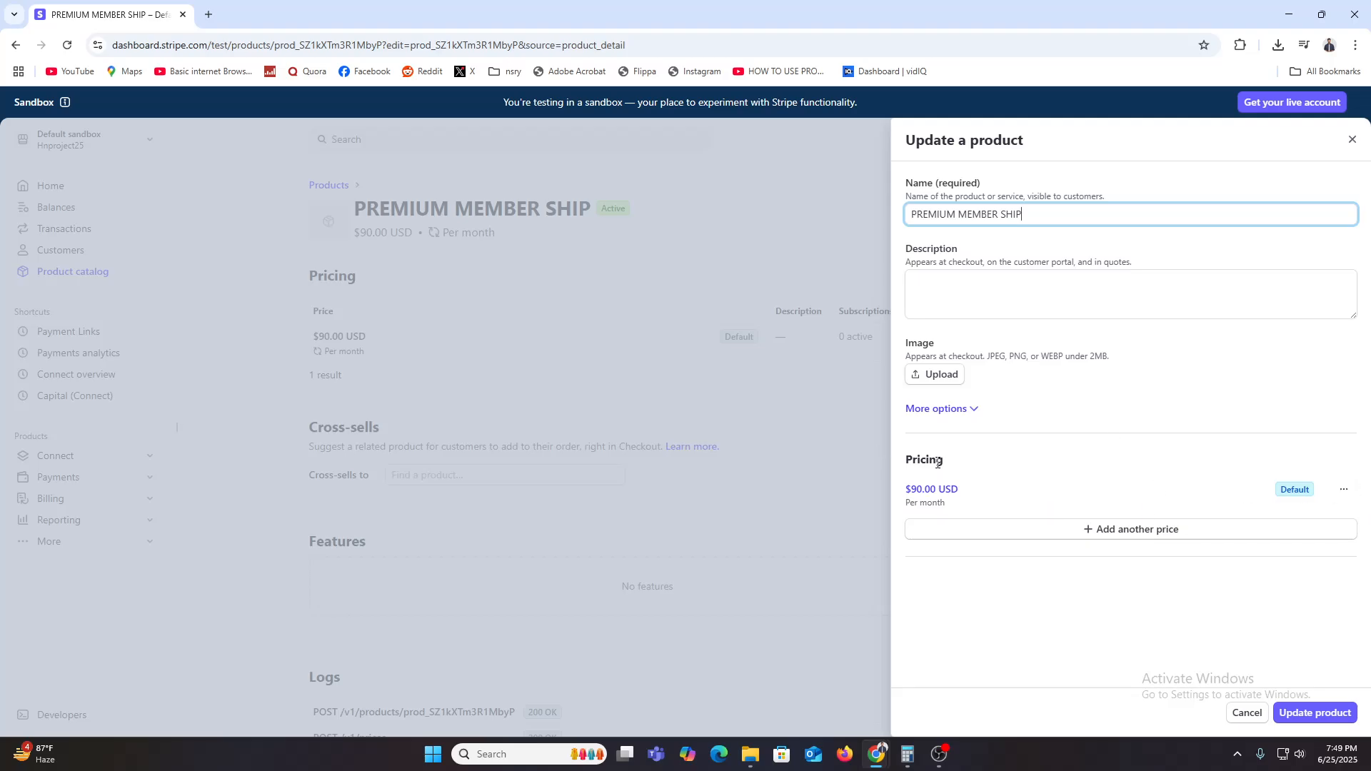
{"action": "left_click", "coordinate": [1343, 489]}
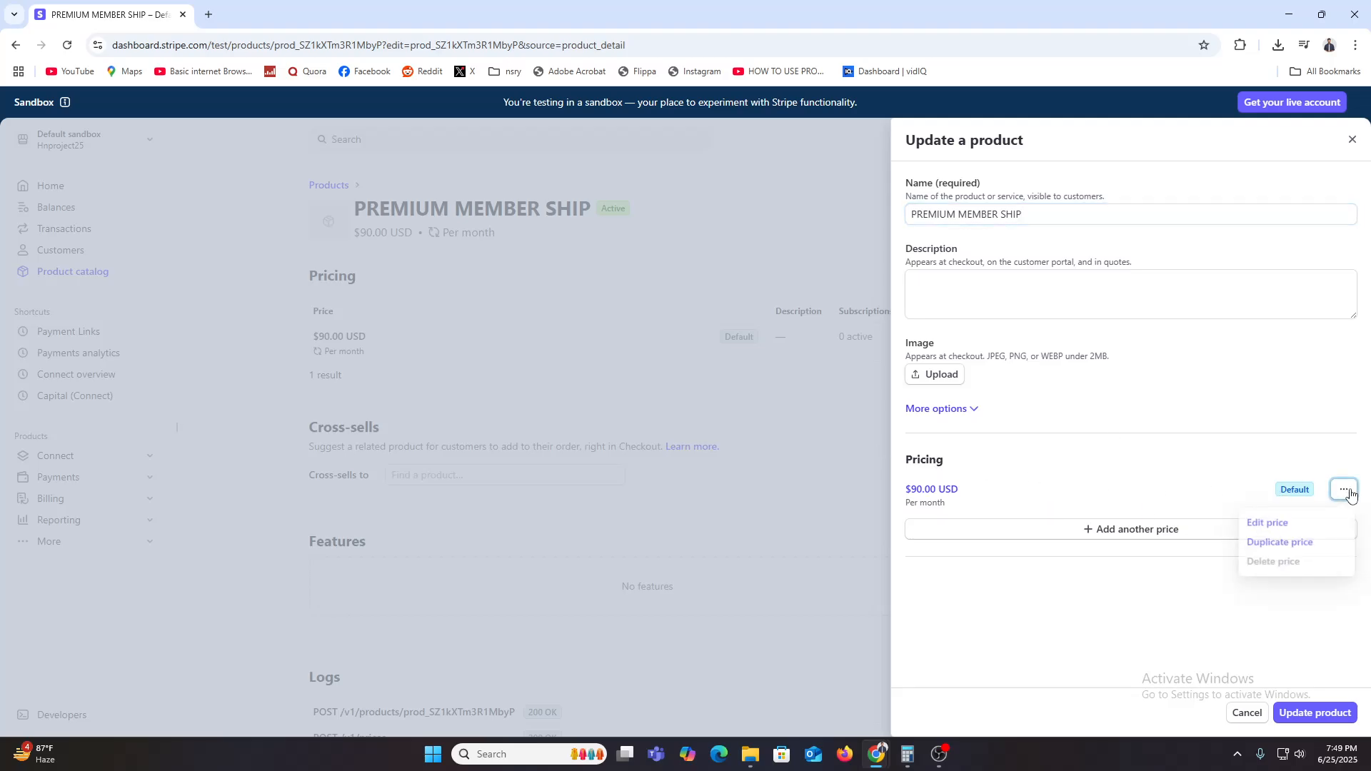
{"action": "left_click", "coordinate": [1301, 526]}
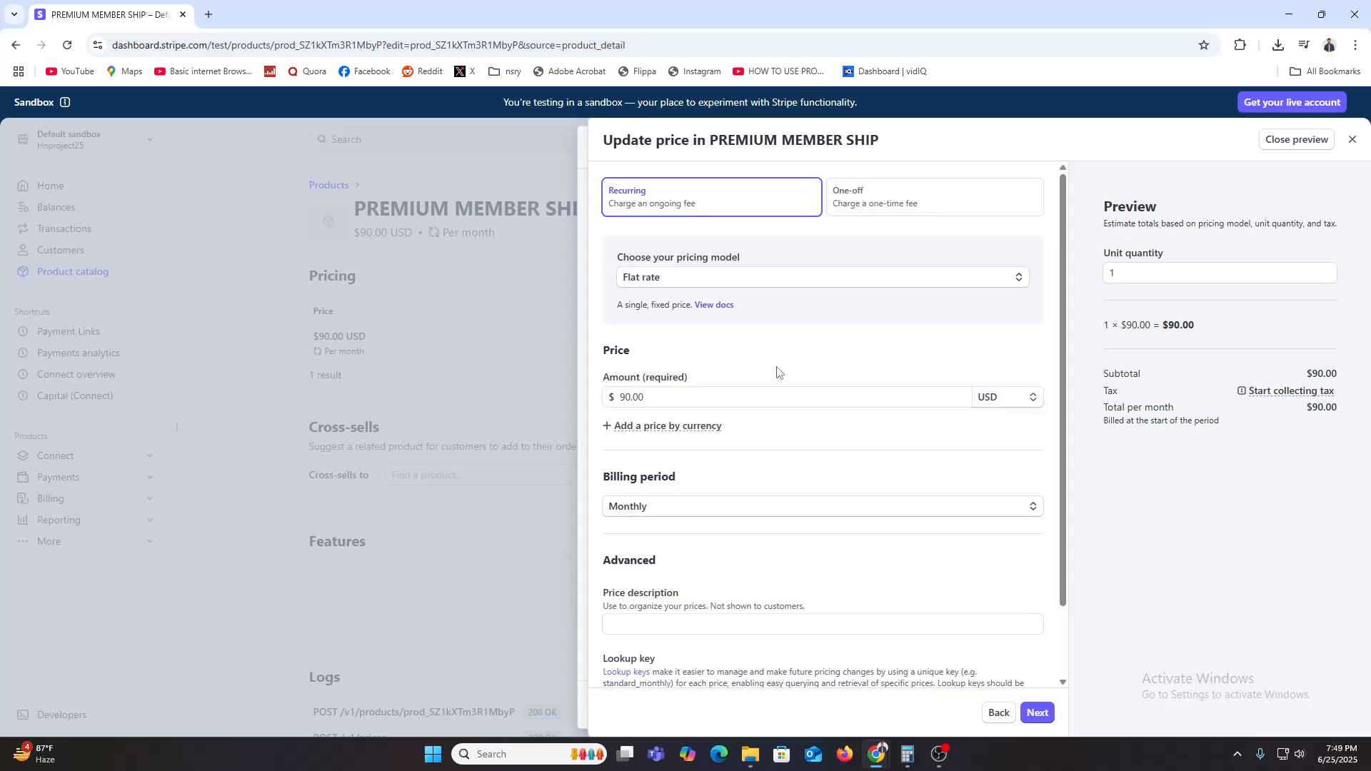
Review the billing period options, keep Monthly, and save the price and product update
{"action": "left_click_drag", "start_coordinate": [631, 474], "coordinate": [674, 476]}
{"action": "left_click", "coordinate": [667, 511]}
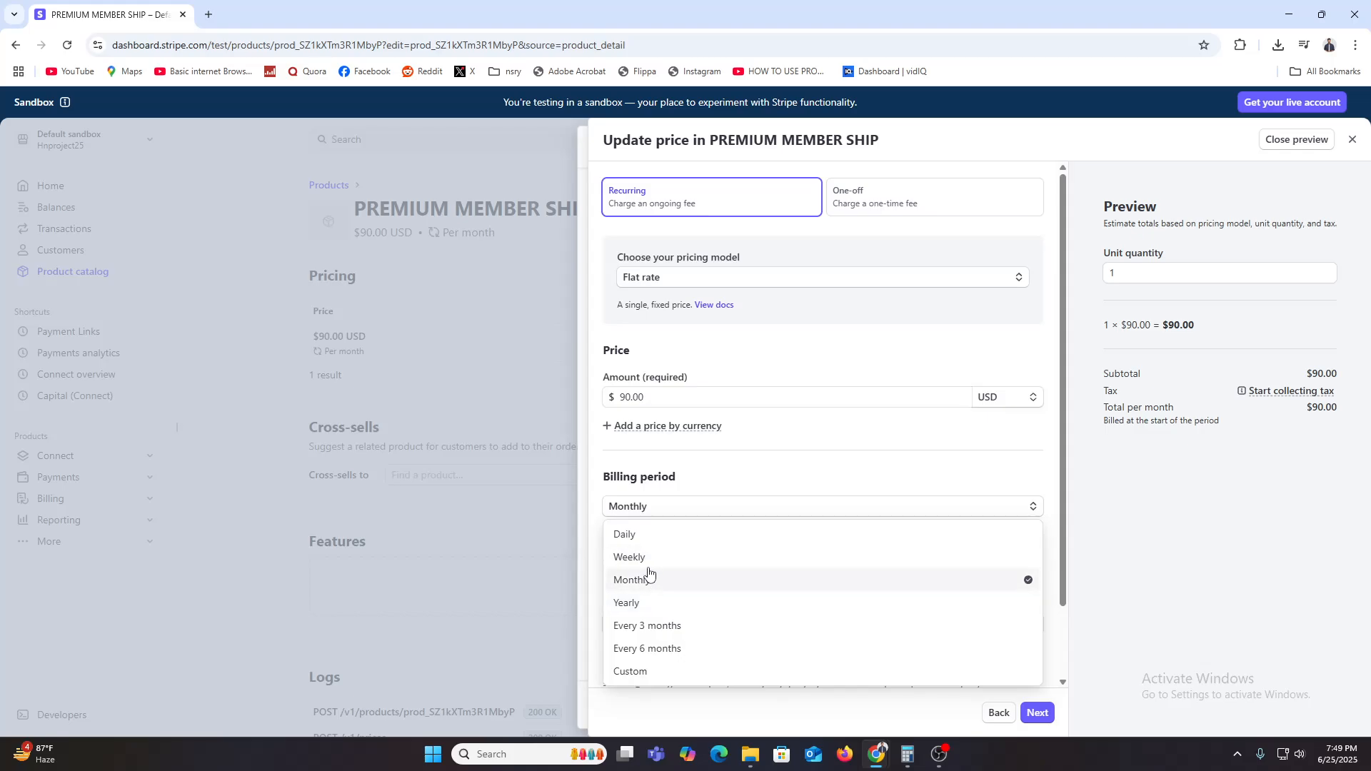
{"action": "left_click", "coordinate": [1127, 601]}
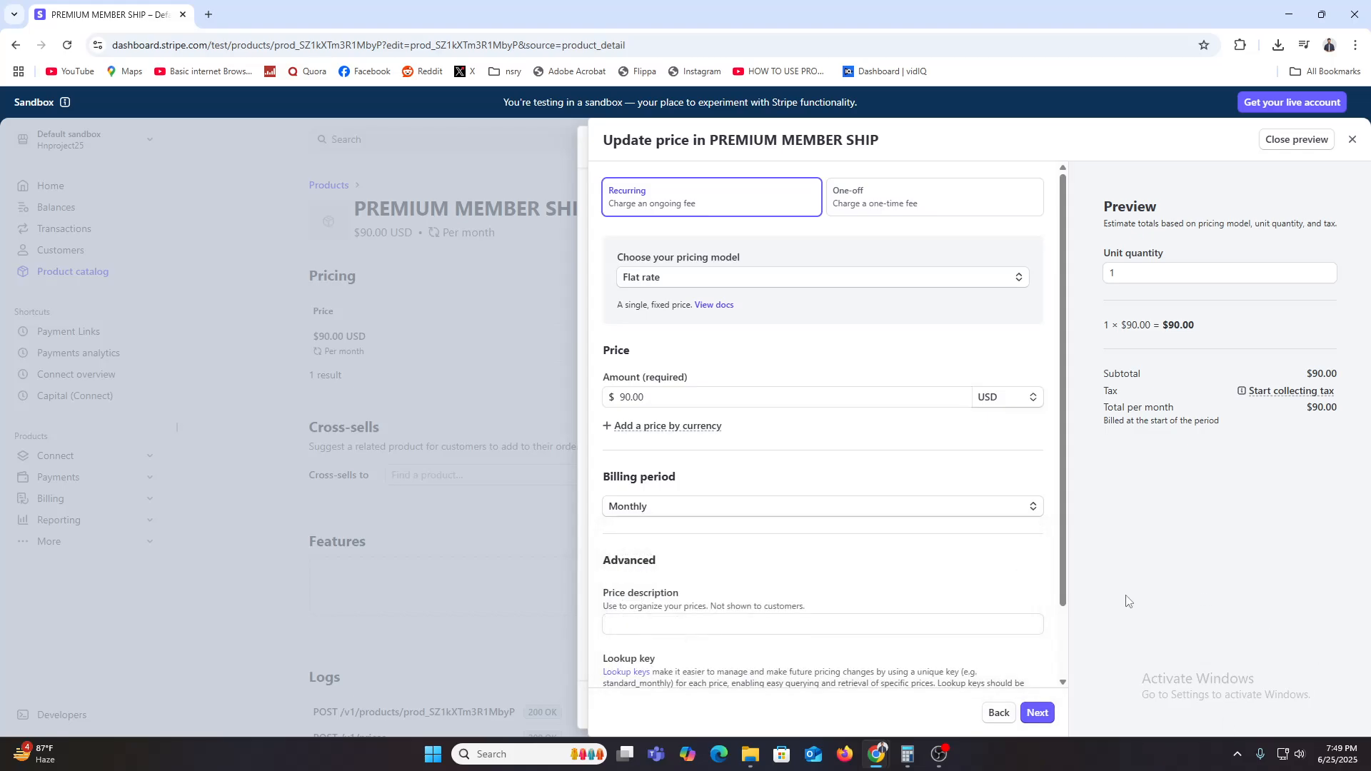
{"action": "left_click", "coordinate": [689, 516]}
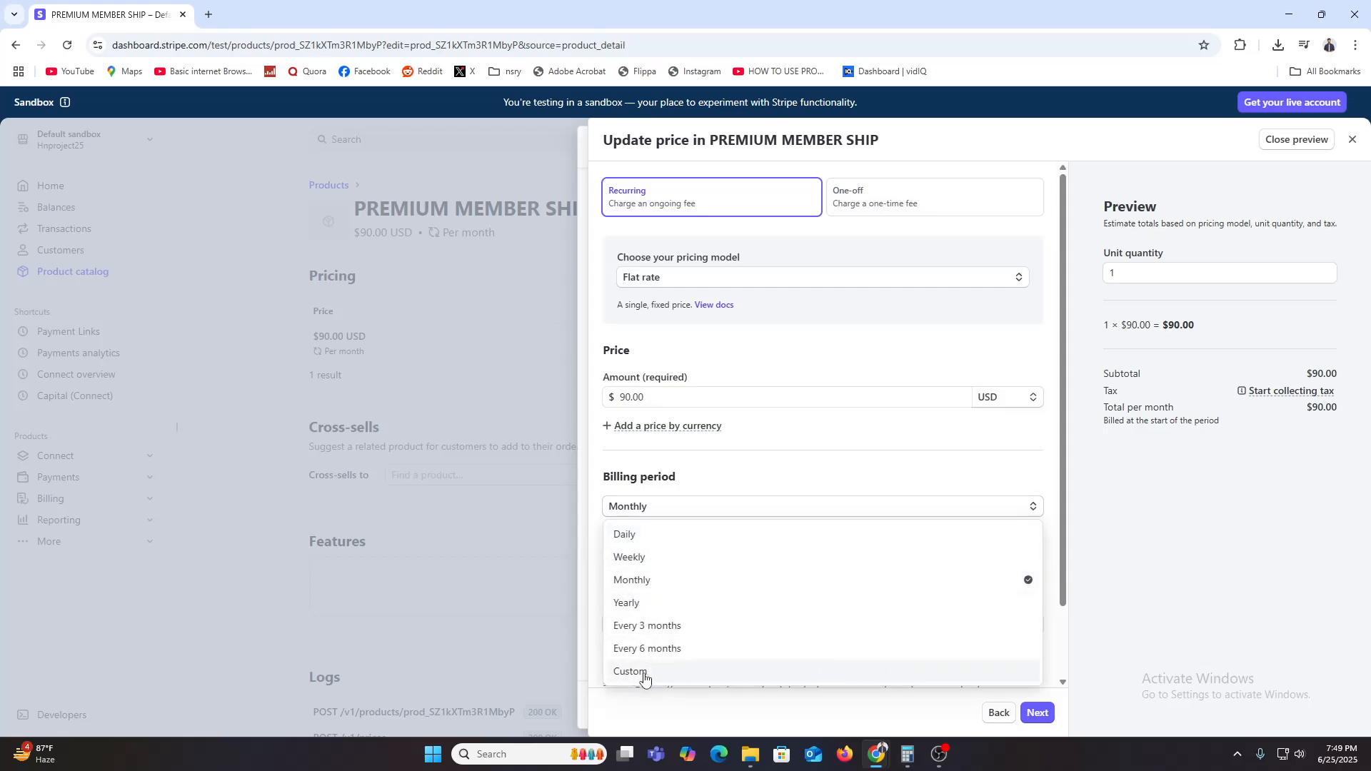
{"action": "left_click", "coordinate": [1256, 568]}
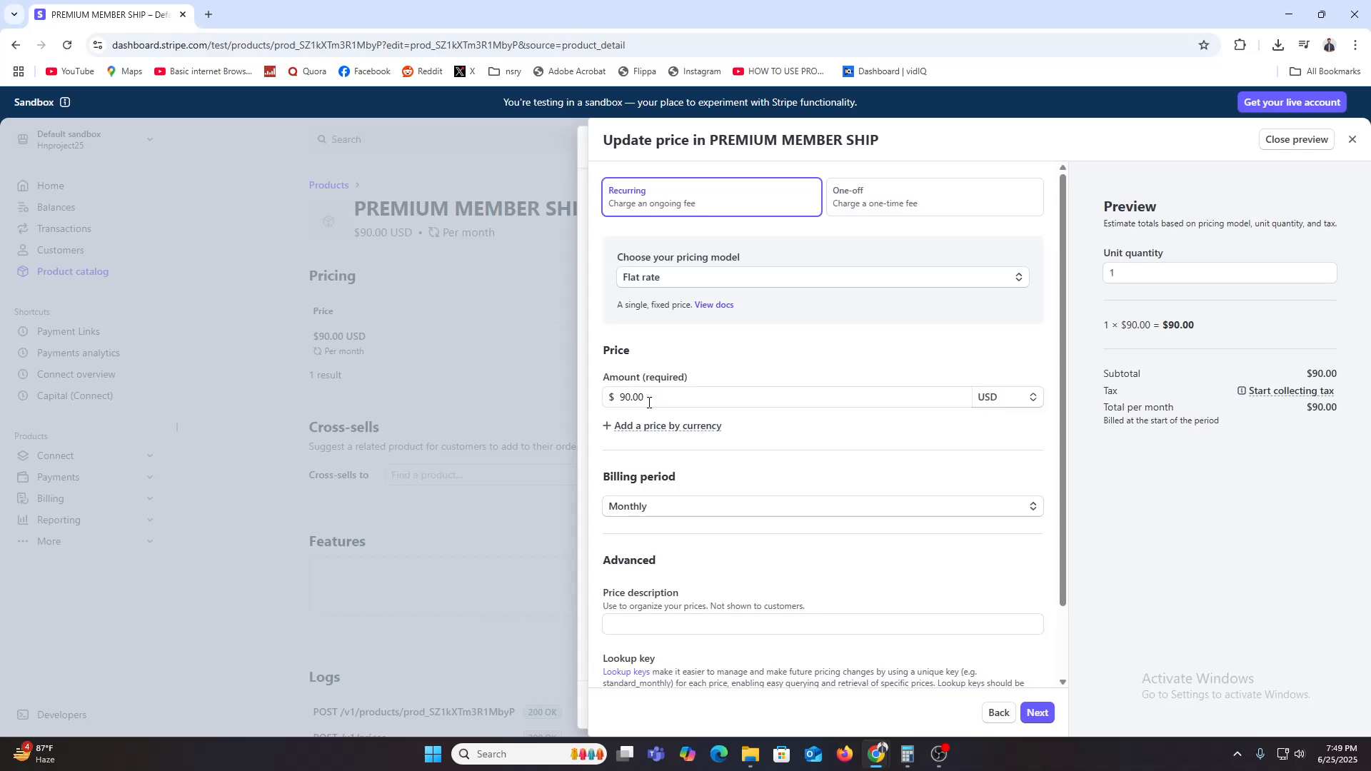
{"action": "left_click", "coordinate": [1037, 716]}
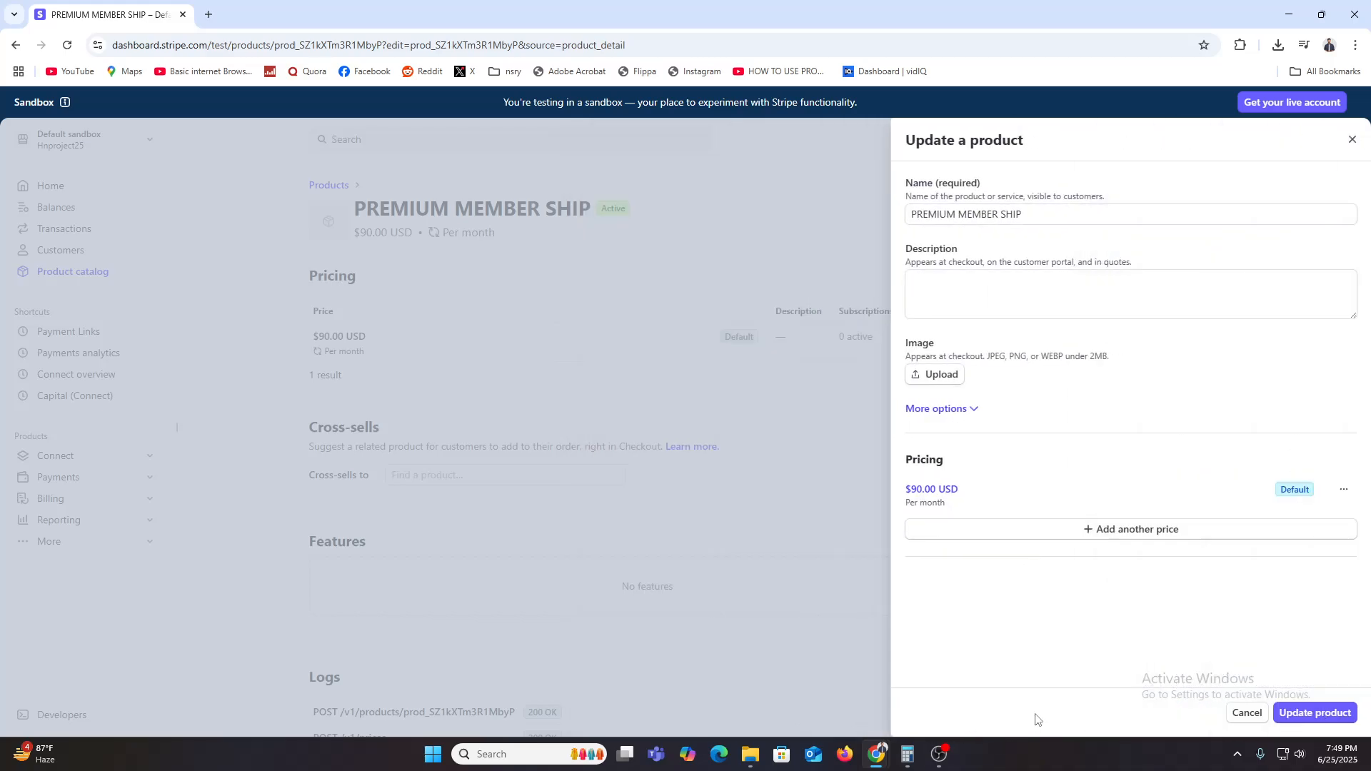
{"action": "left_click", "coordinate": [1322, 723]}
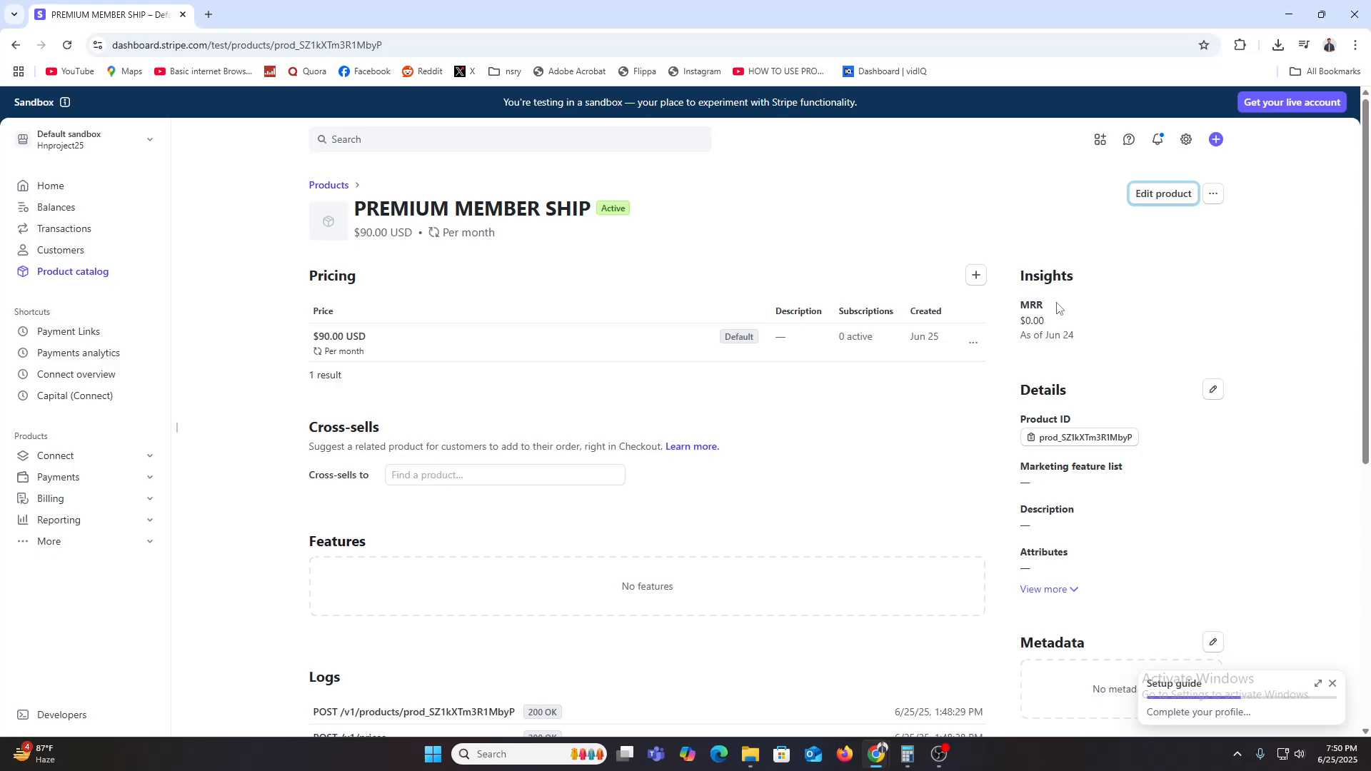
Examine the logs and events on the product page and the additional actions available for the product
{"action": "scroll", "coordinate": [502, 469], "scroll_direction": "down", "scroll_amount": 5}
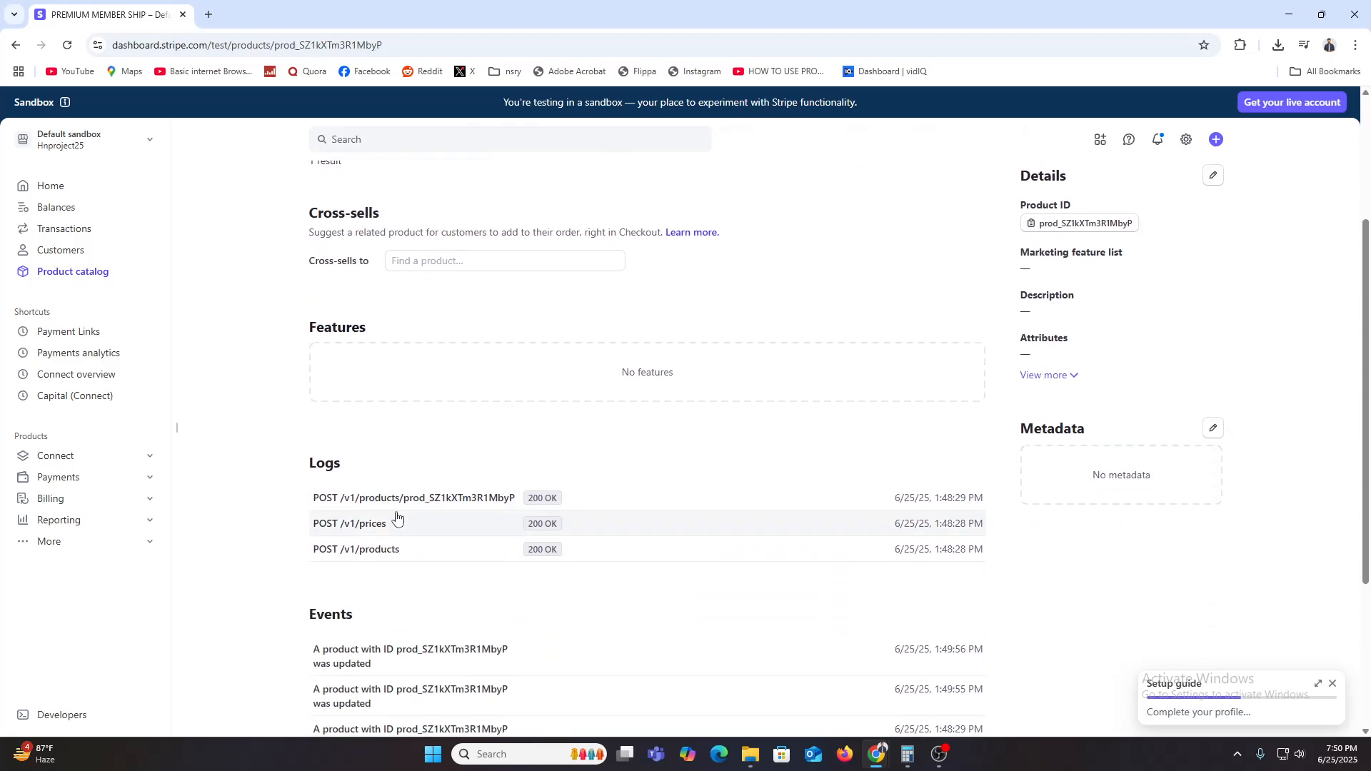
{"action": "scroll", "coordinate": [443, 566], "scroll_direction": "up", "scroll_amount": 6}
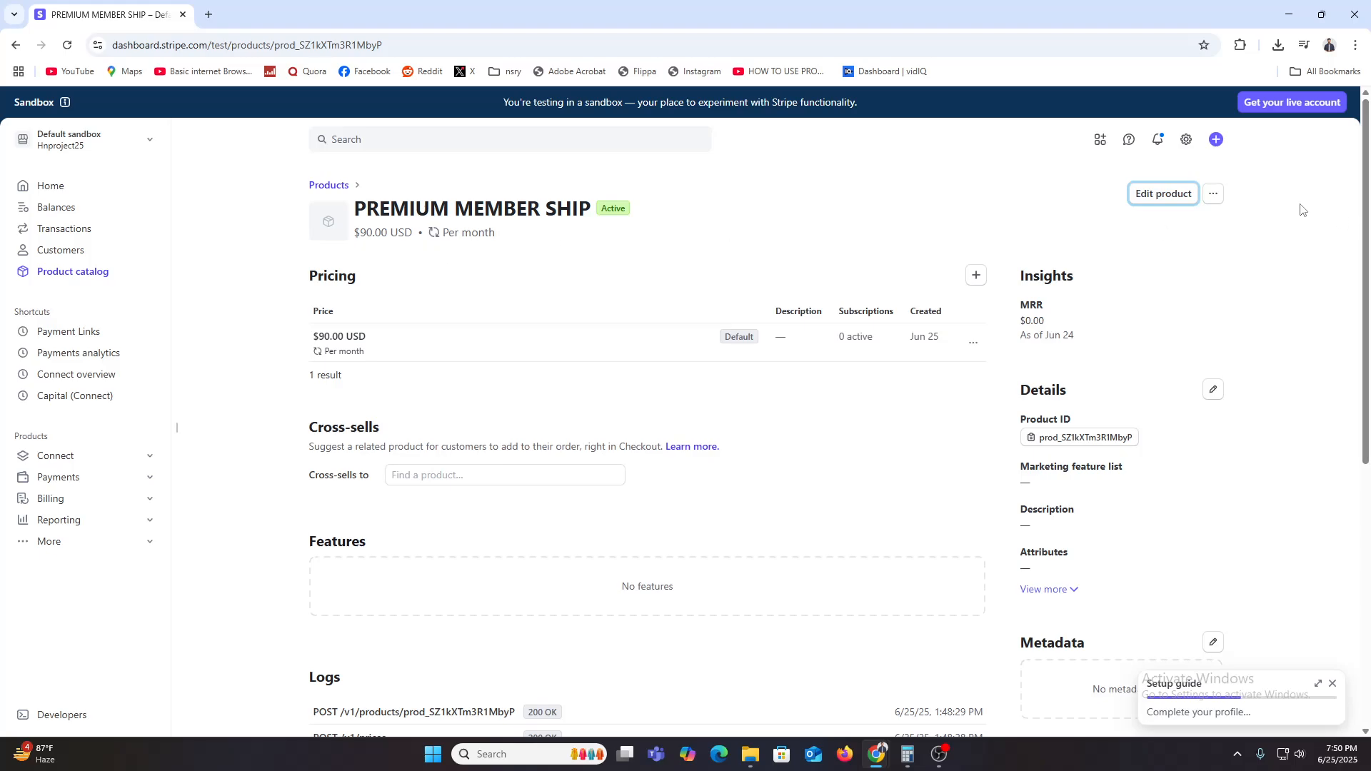
{"action": "left_click", "coordinate": [1214, 197]}
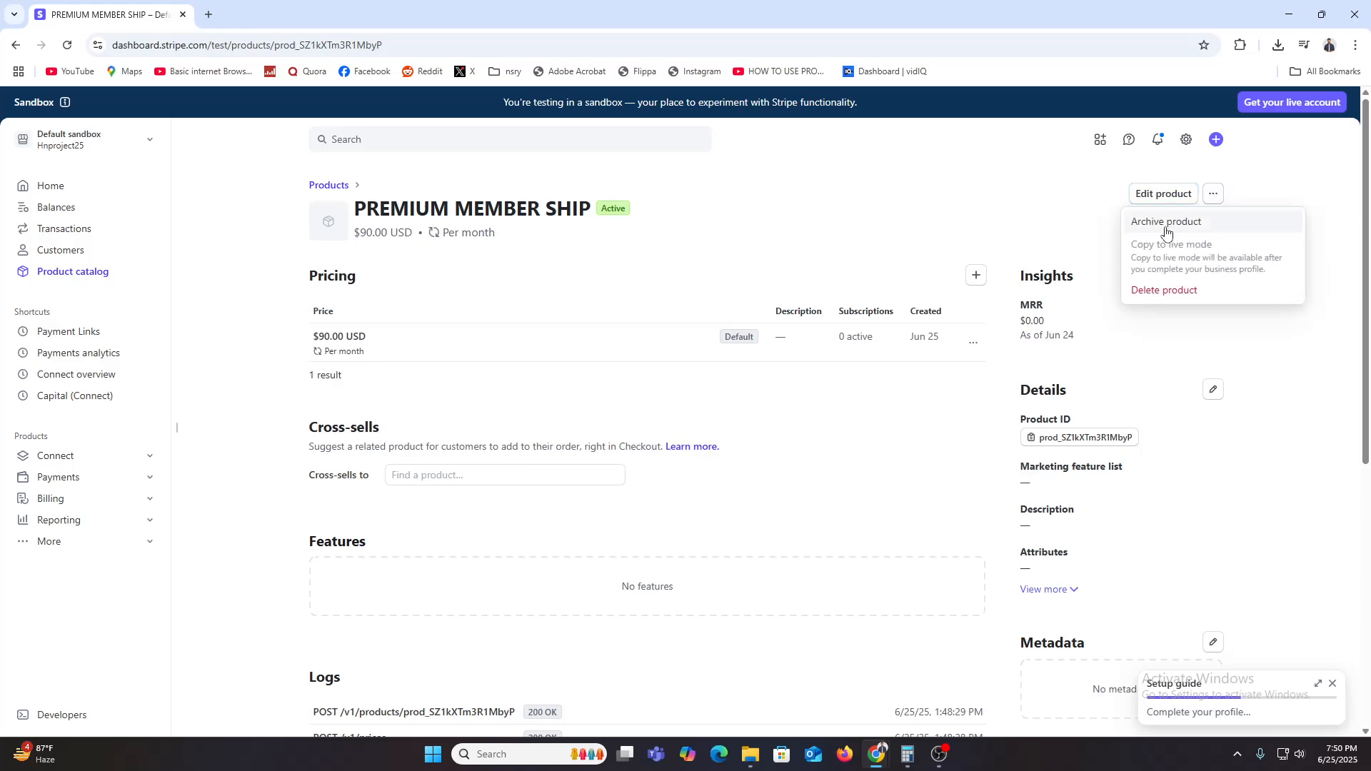
{"action": "left_click", "coordinate": [1056, 232]}
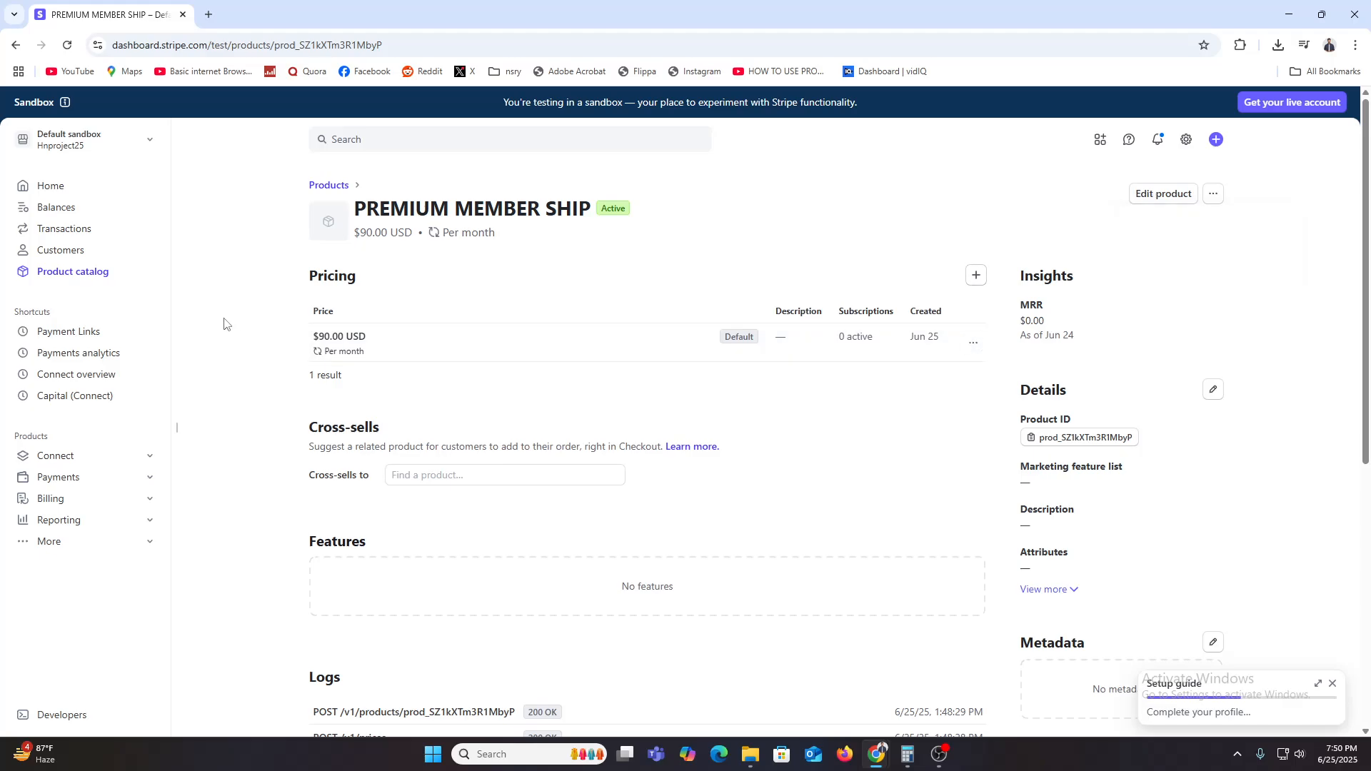
Check the actions available for PREMIUM MEMBER SHIP in the product catalog, and reopen its product page
{"action": "left_click", "coordinate": [73, 278]}
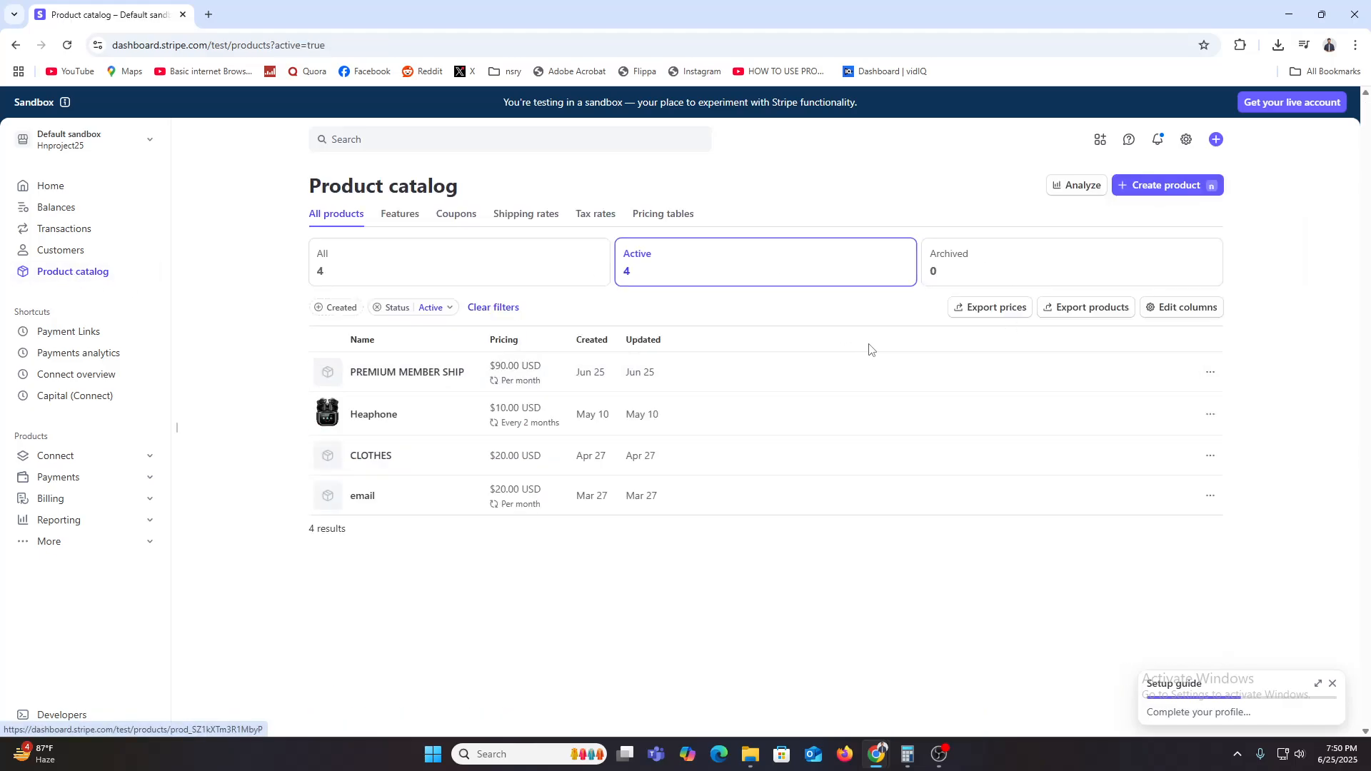
{"action": "left_click", "coordinate": [1210, 372]}
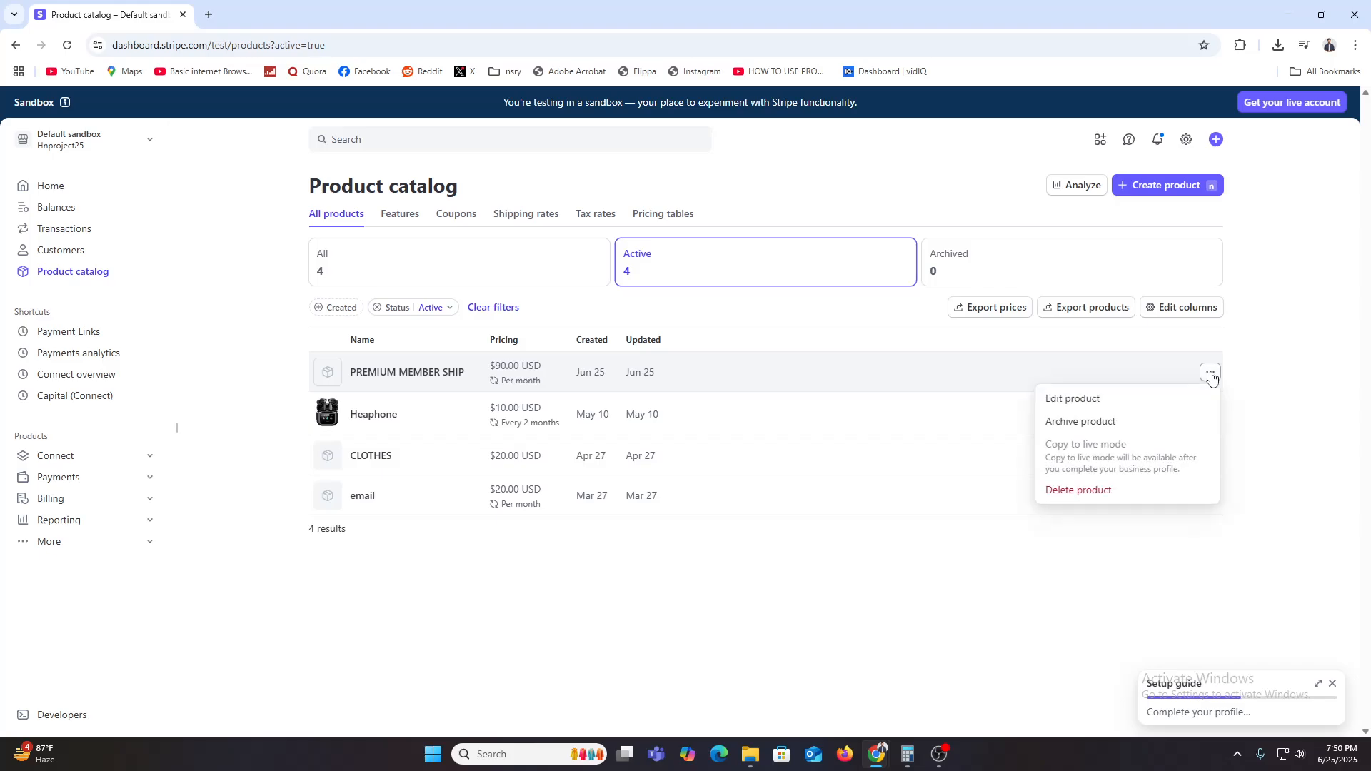
{"action": "left_click", "coordinate": [410, 372]}
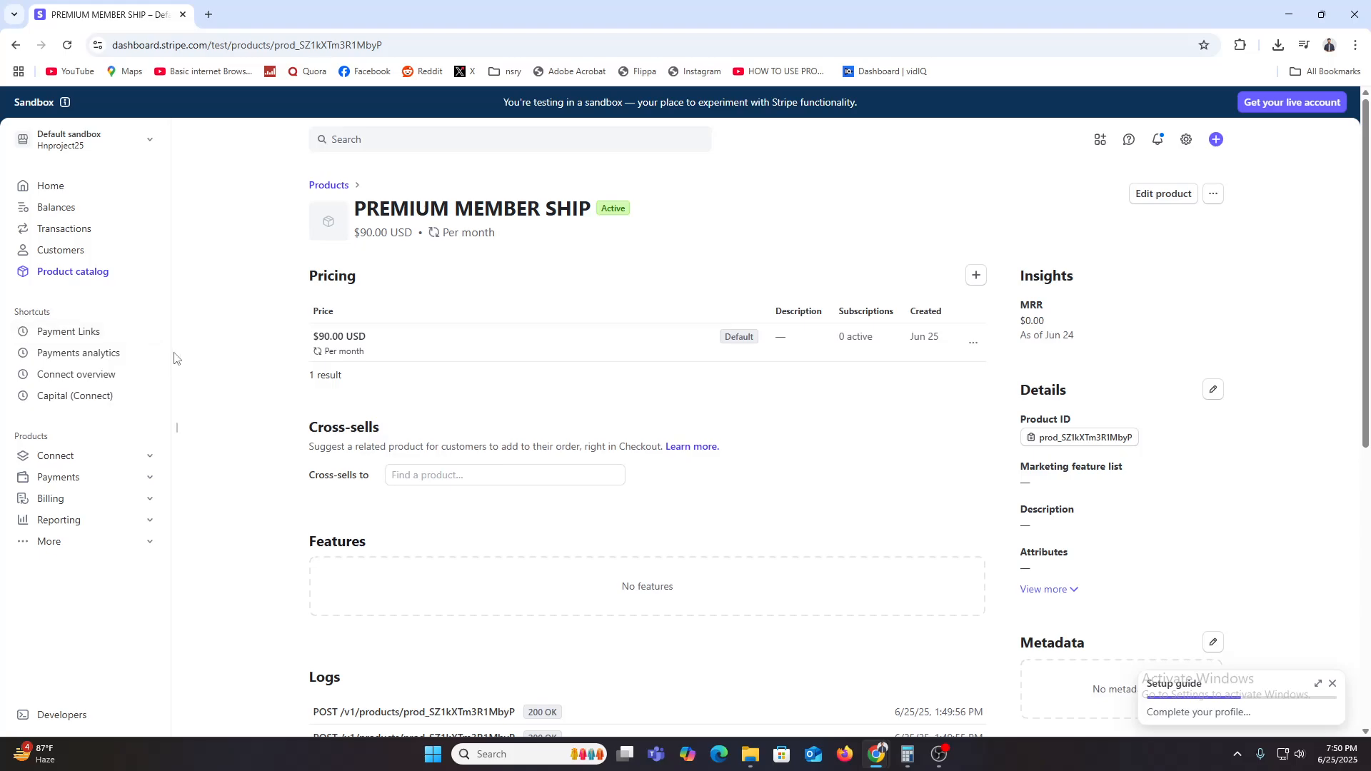
Create a new payment link for PREMIUM MEMBER SHIP at $90.00 USD / month
{"action": "left_click", "coordinate": [71, 332]}
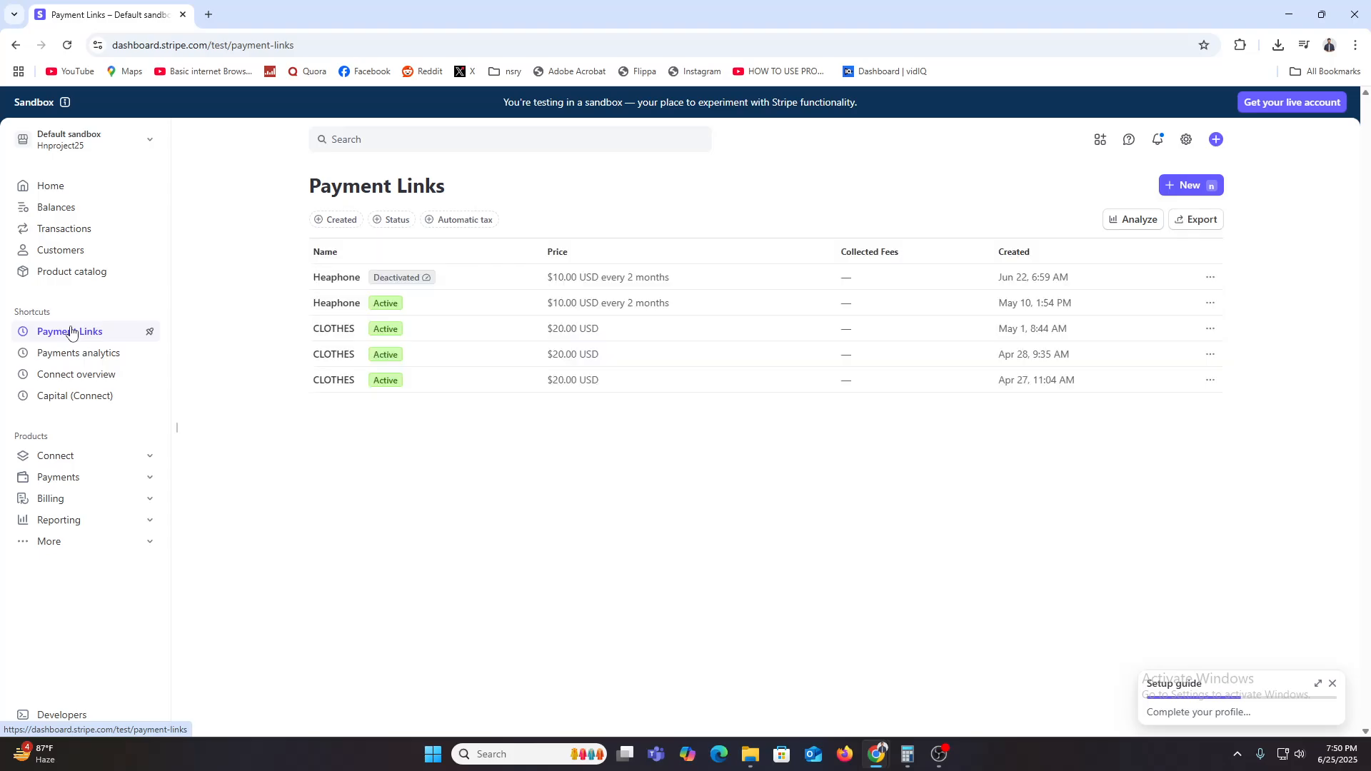
{"action": "left_click", "coordinate": [1186, 187]}
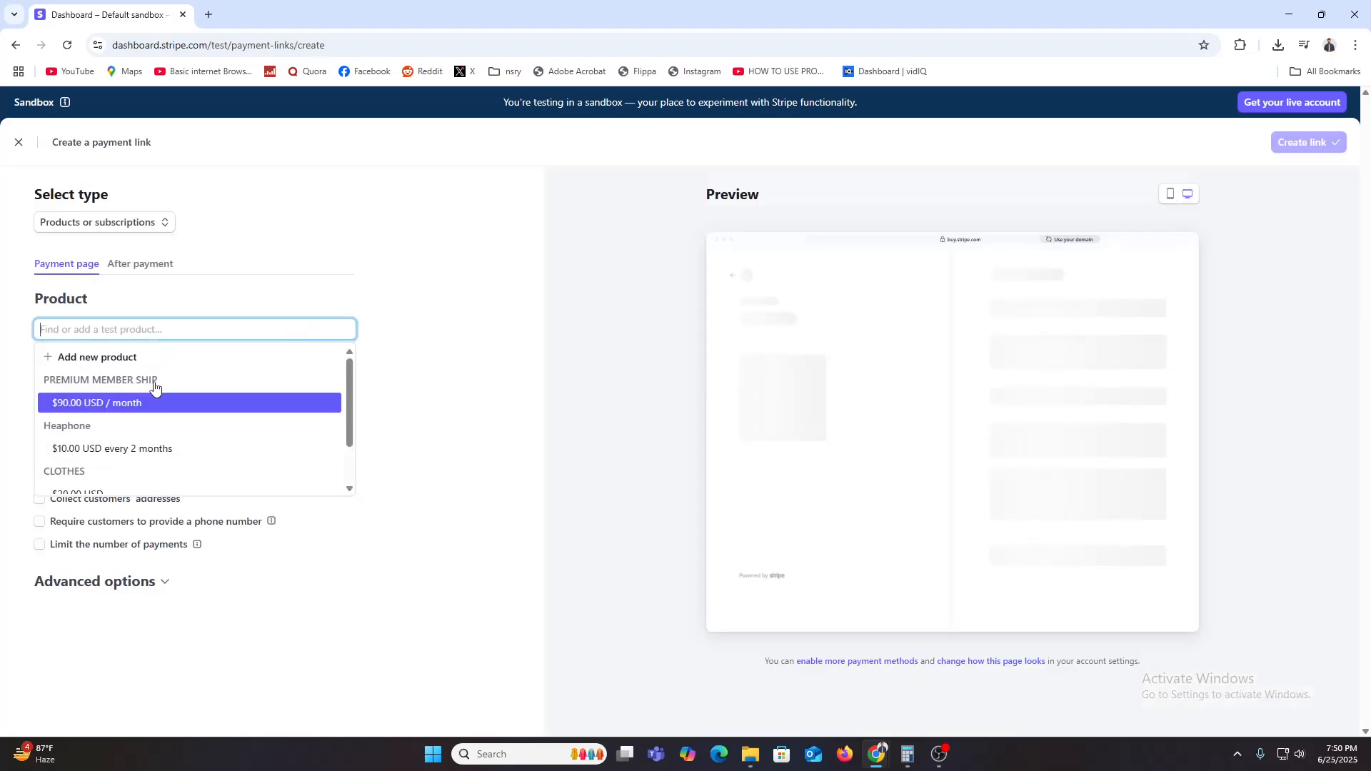
{"action": "left_click", "coordinate": [120, 406]}
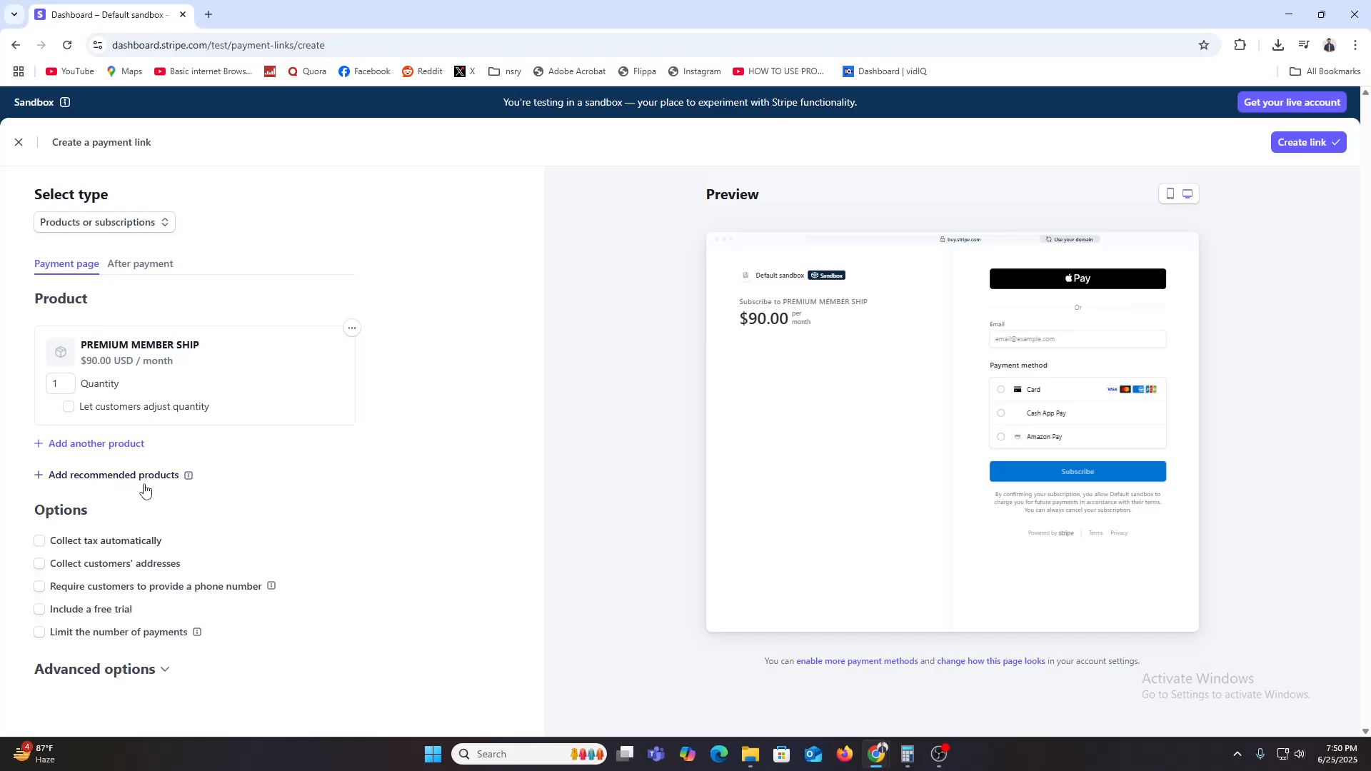
{"action": "left_click", "coordinate": [1322, 152]}
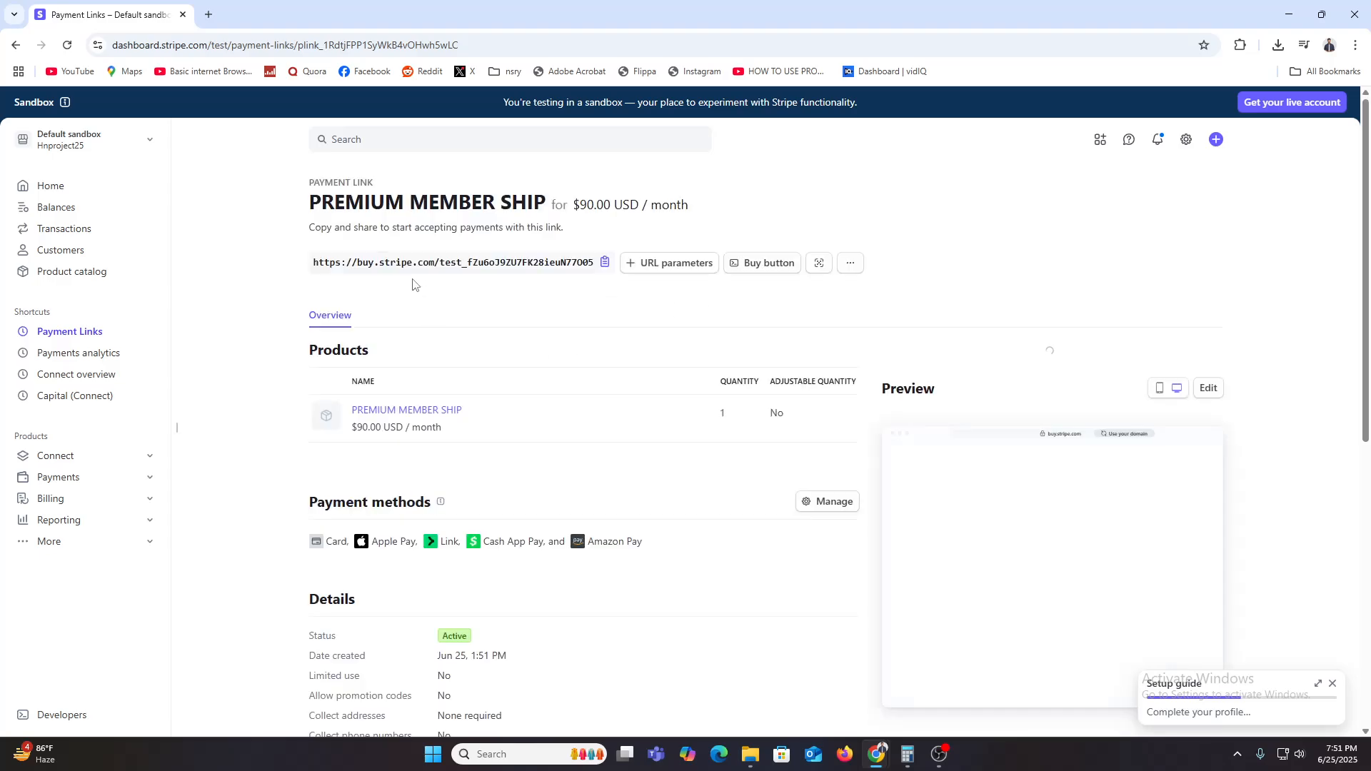
Copy the PREMIUM MEMBER SHIP payment link and view its checkout page in an incognito window, then return to the dashboard
{"action": "left_click", "coordinate": [457, 262]}
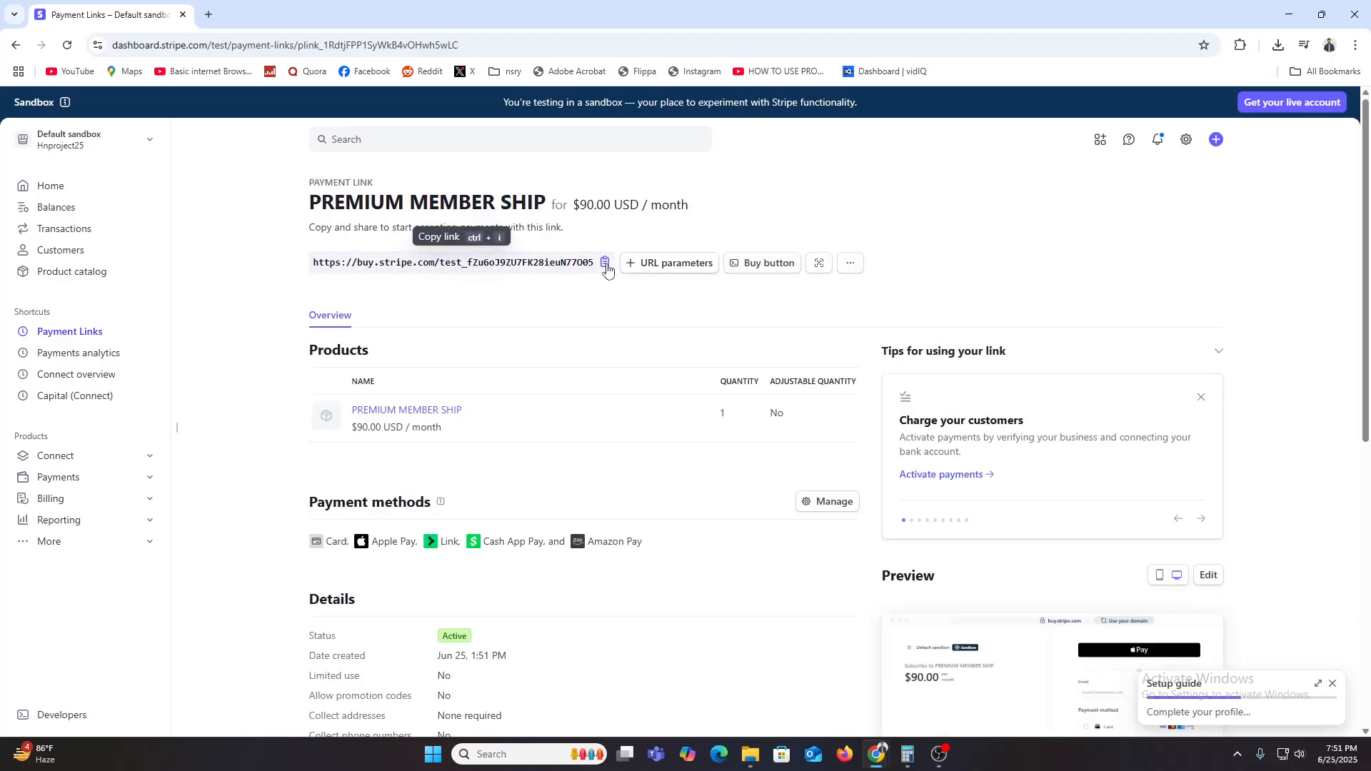
{"action": "left_click", "coordinate": [1355, 44]}
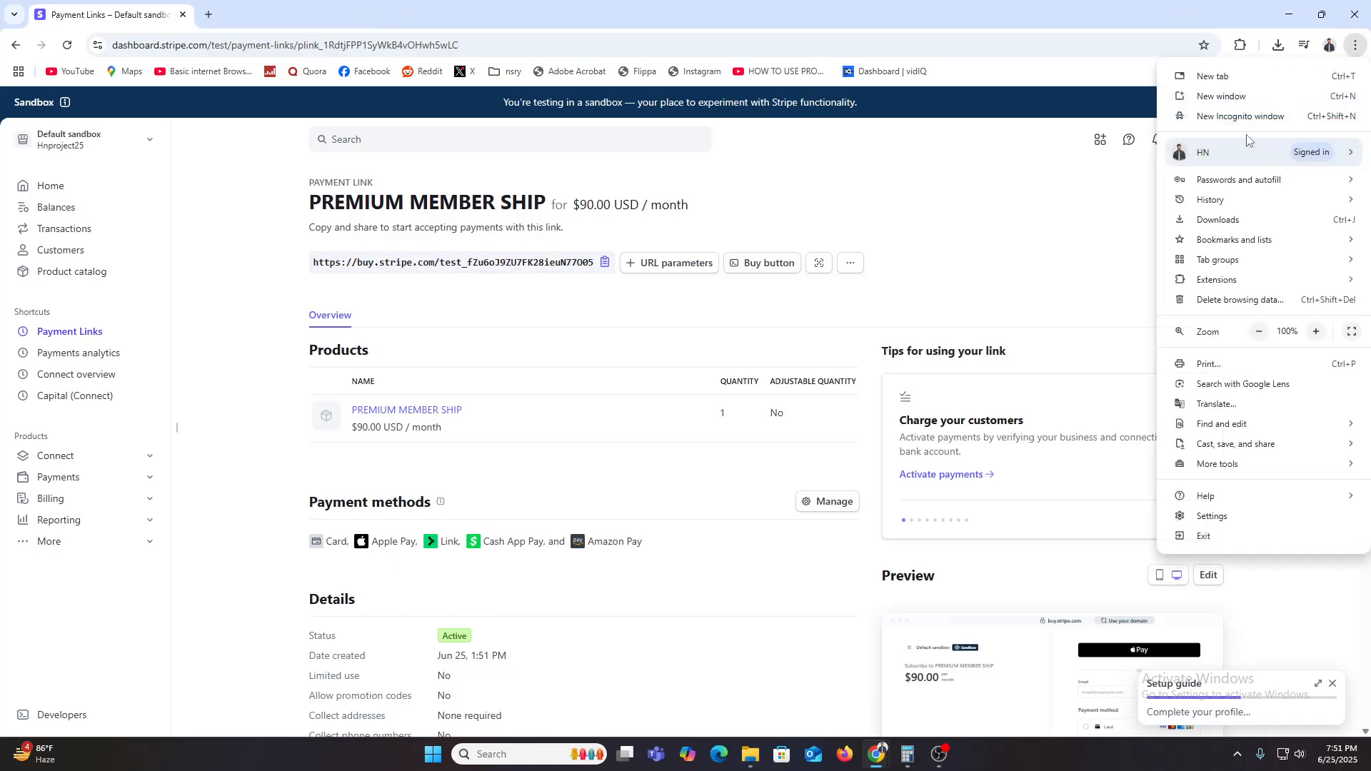
{"action": "left_click", "coordinate": [1245, 118]}
{"action": "key", "text": "ctrl+v"}
{"action": "key", "text": "Return"}
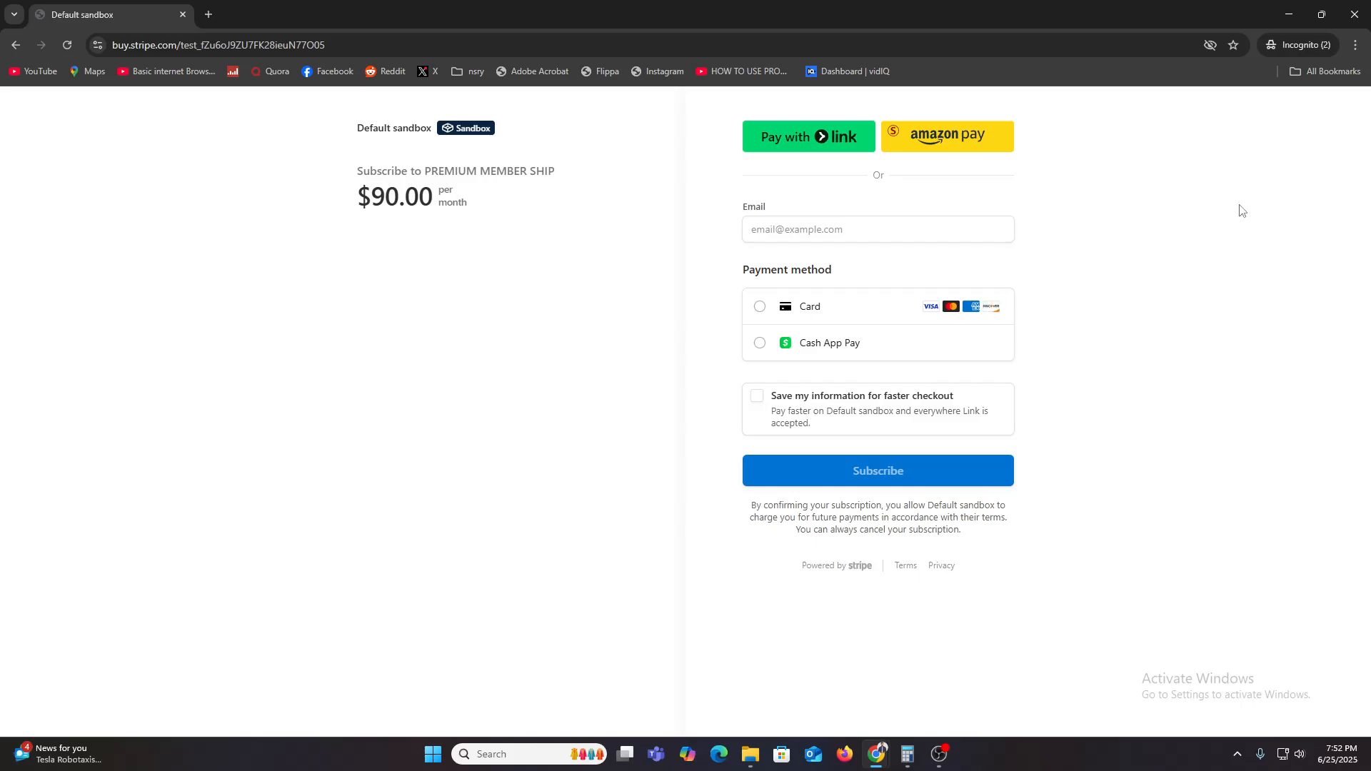
{"action": "left_click", "coordinate": [1289, 7]}
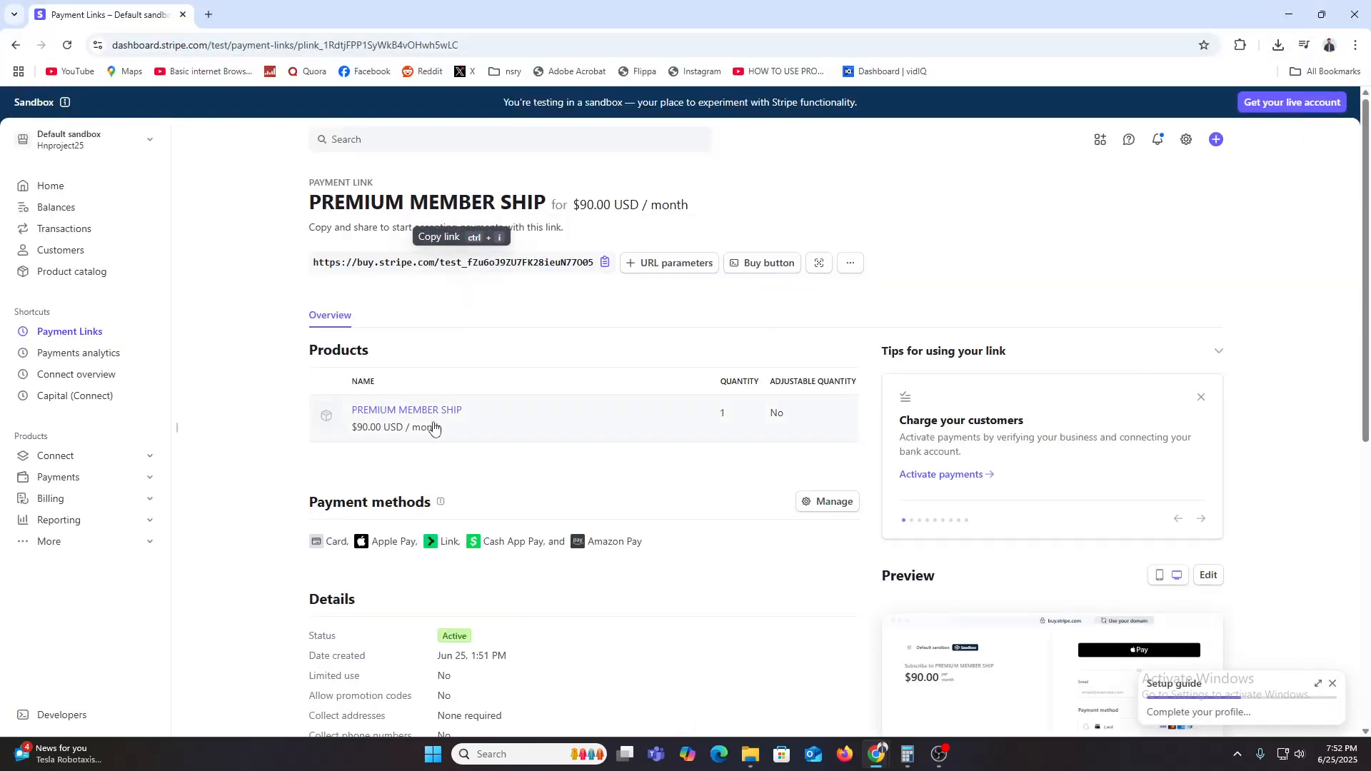
Open the Billing subscriptions list and examine the active subscriptions
{"action": "left_click", "coordinate": [53, 500]}
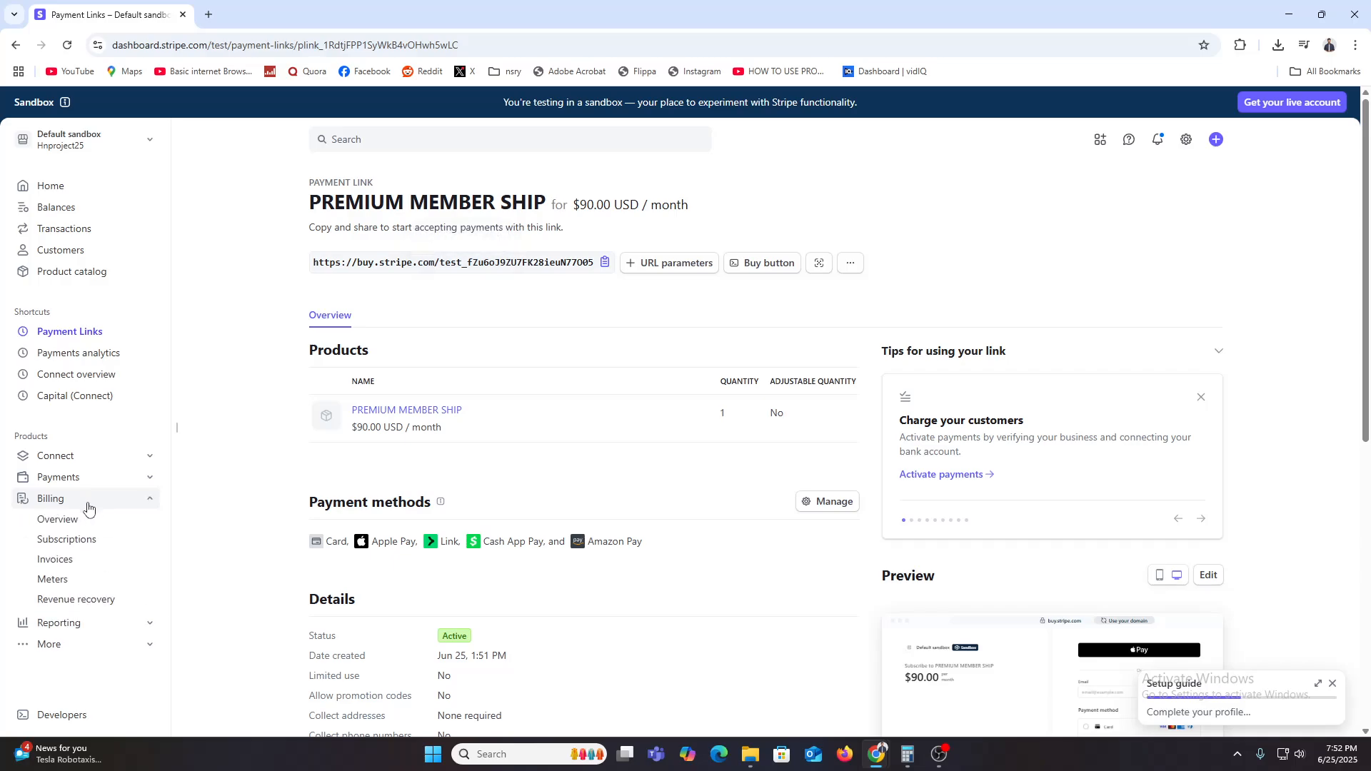
{"action": "left_click", "coordinate": [66, 540]}
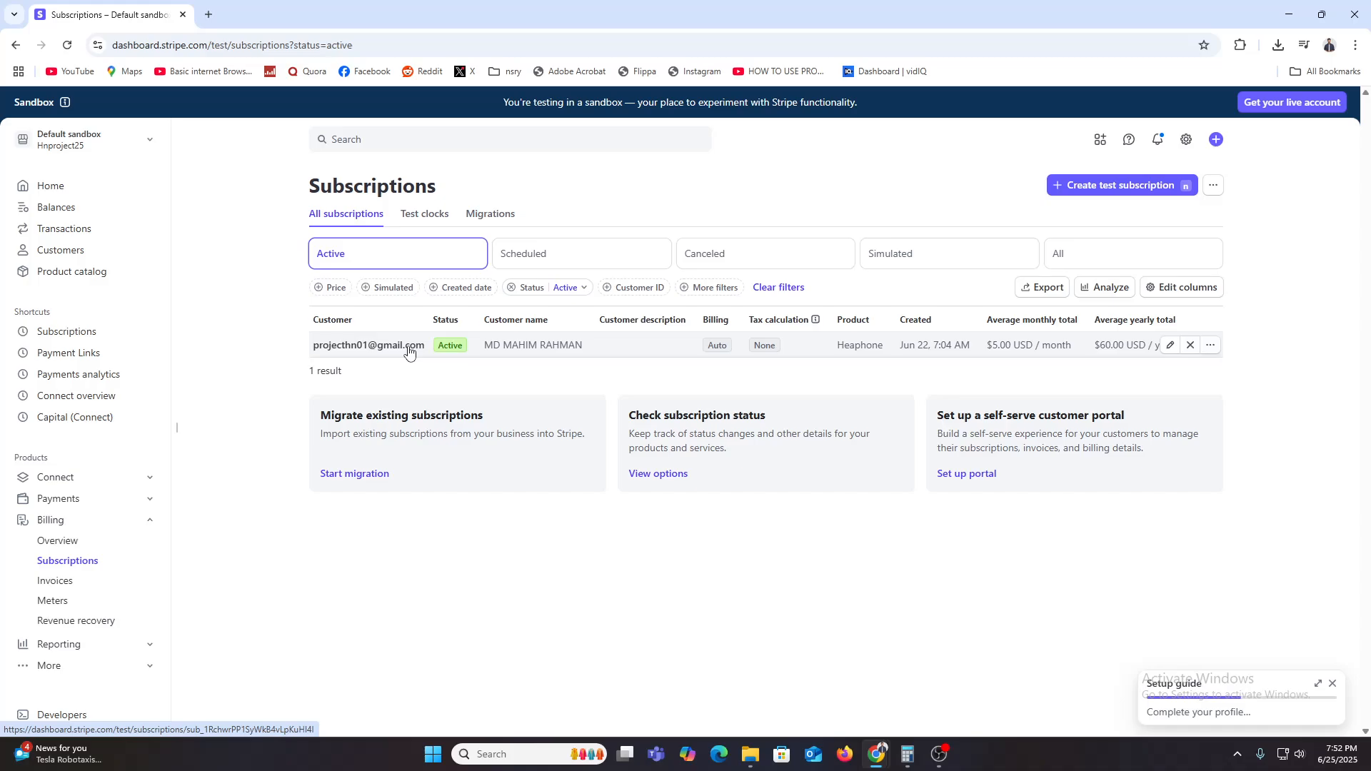
{"action": "key", "text": "Escape"}
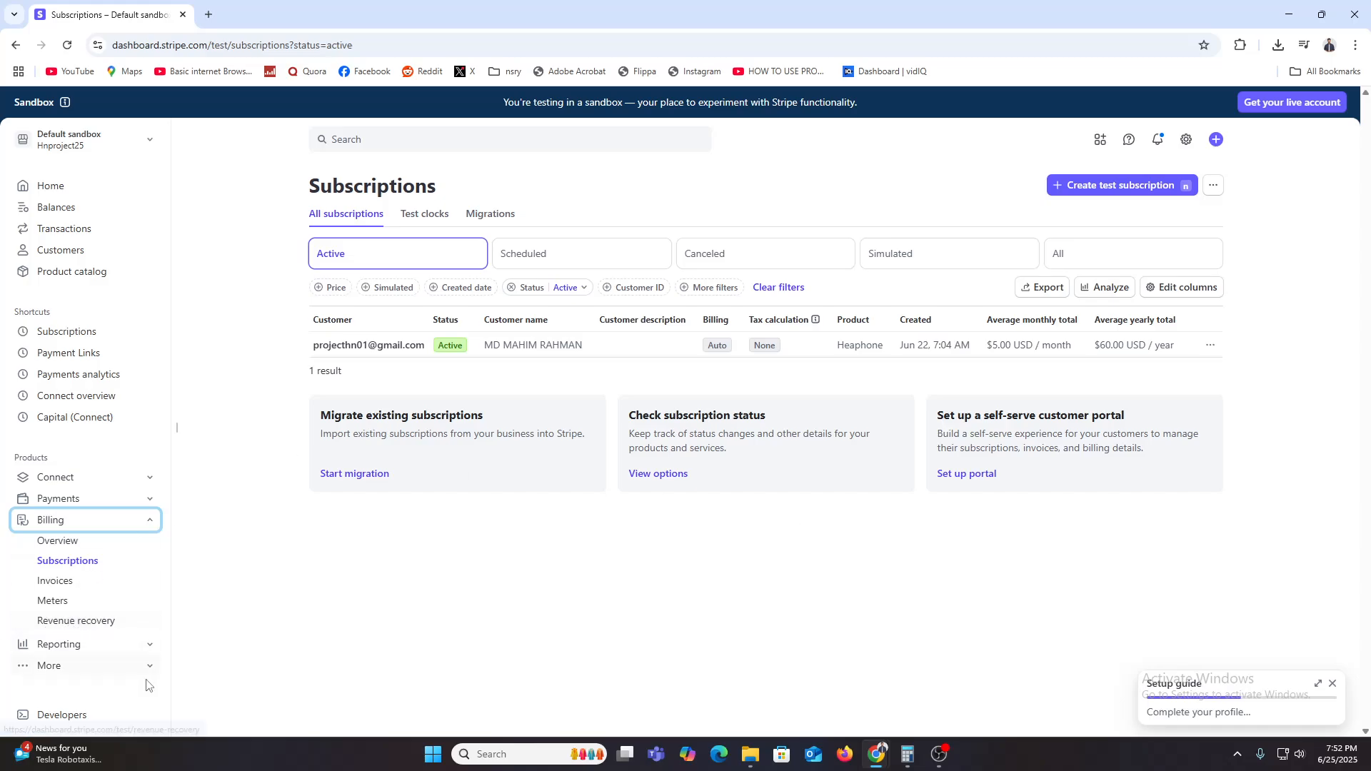
Go to the account settings from the home page and examine the payment notifications in Communication preferences
{"action": "left_click", "coordinate": [52, 186]}
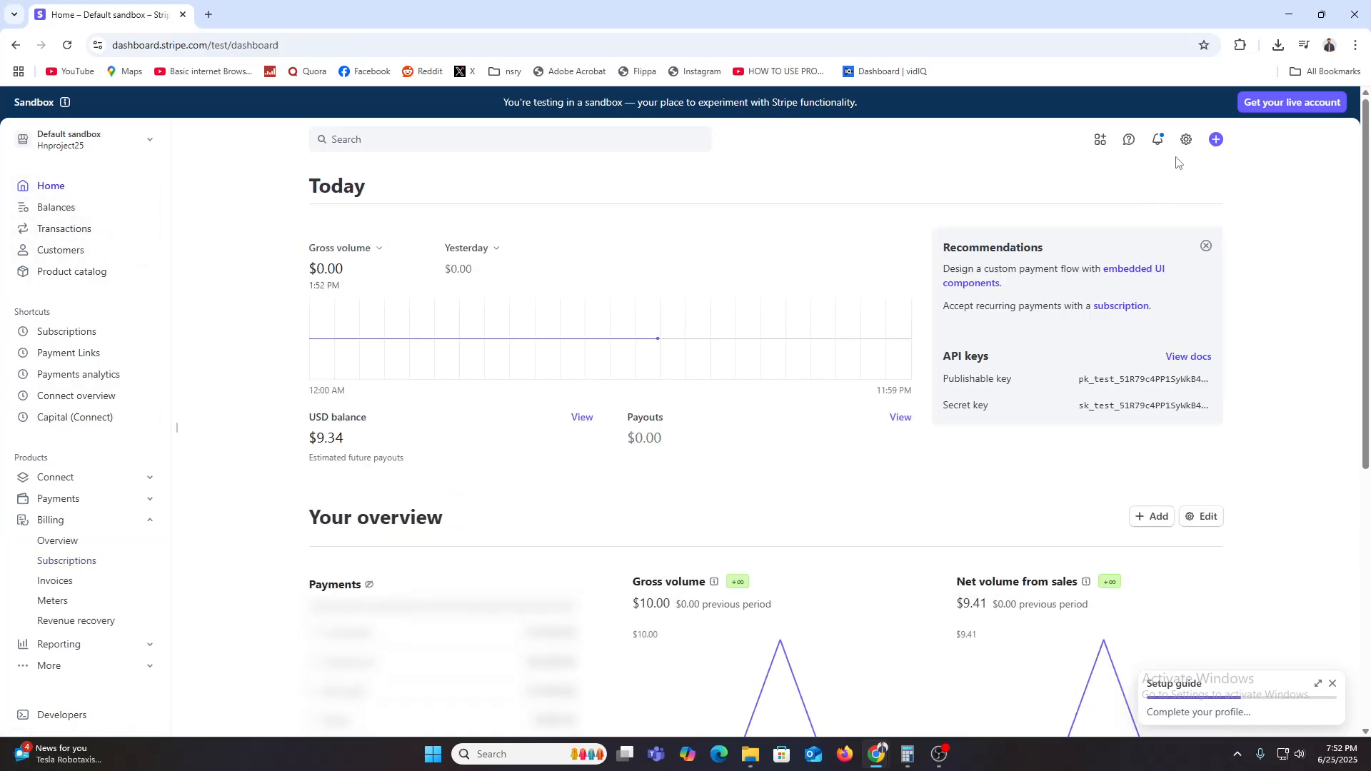
{"action": "left_click", "coordinate": [1187, 140]}
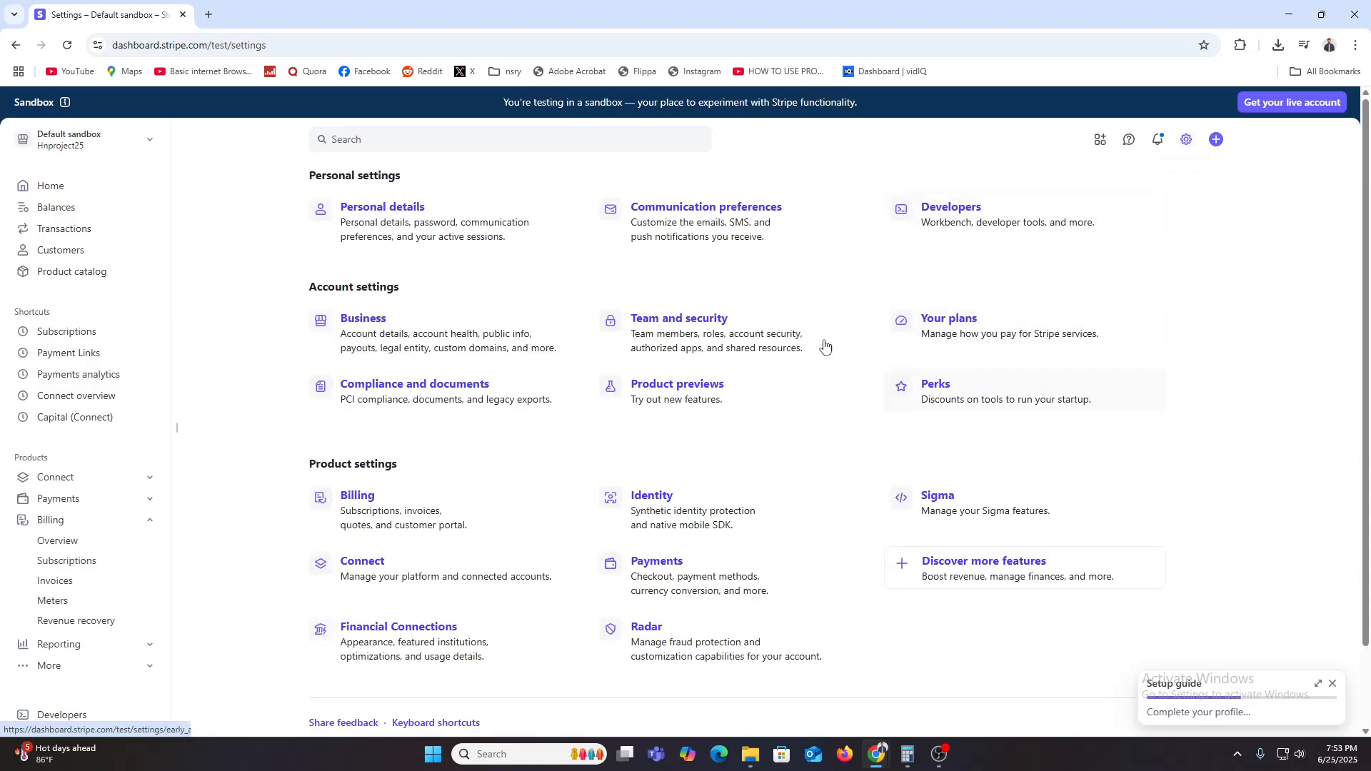
{"action": "left_click", "coordinate": [732, 223]}
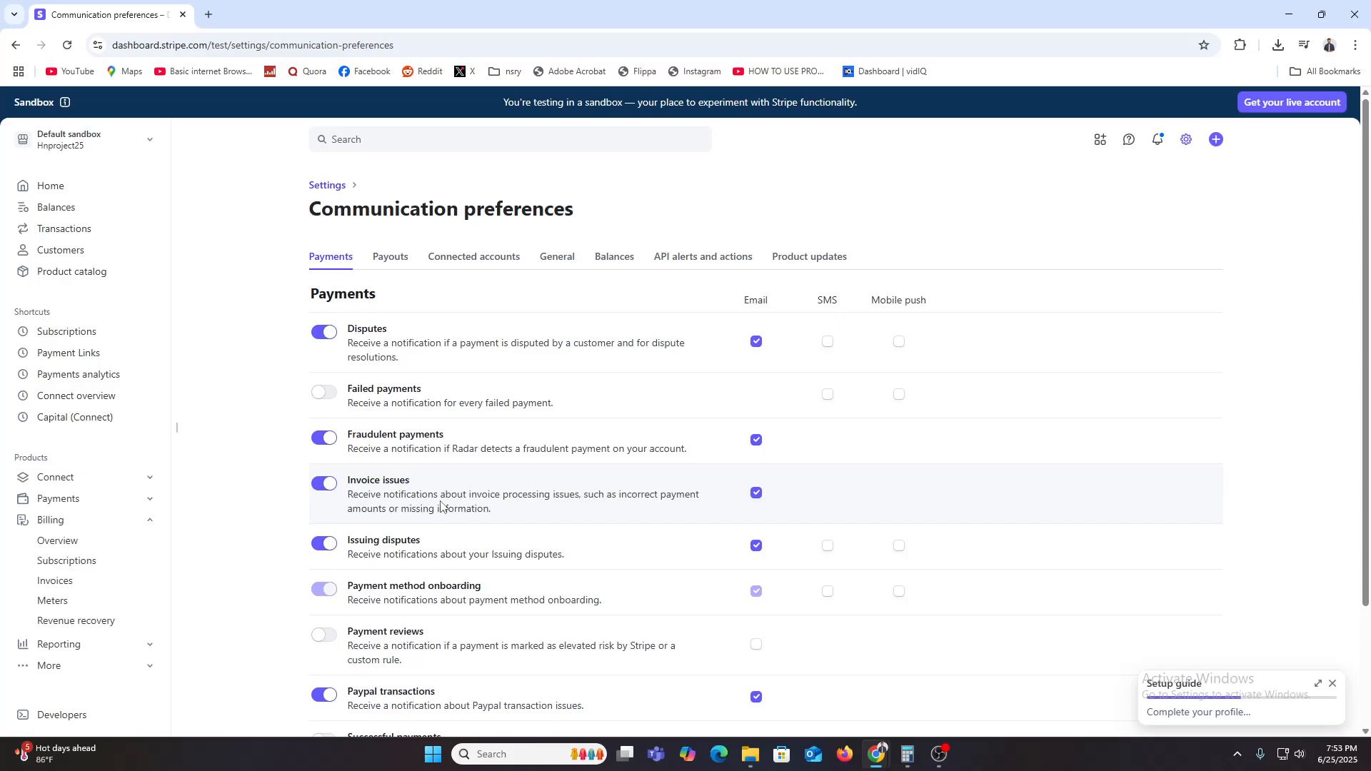
Return to the settings overview and look through the personal, account and product settings categories
{"action": "left_click", "coordinate": [327, 185]}
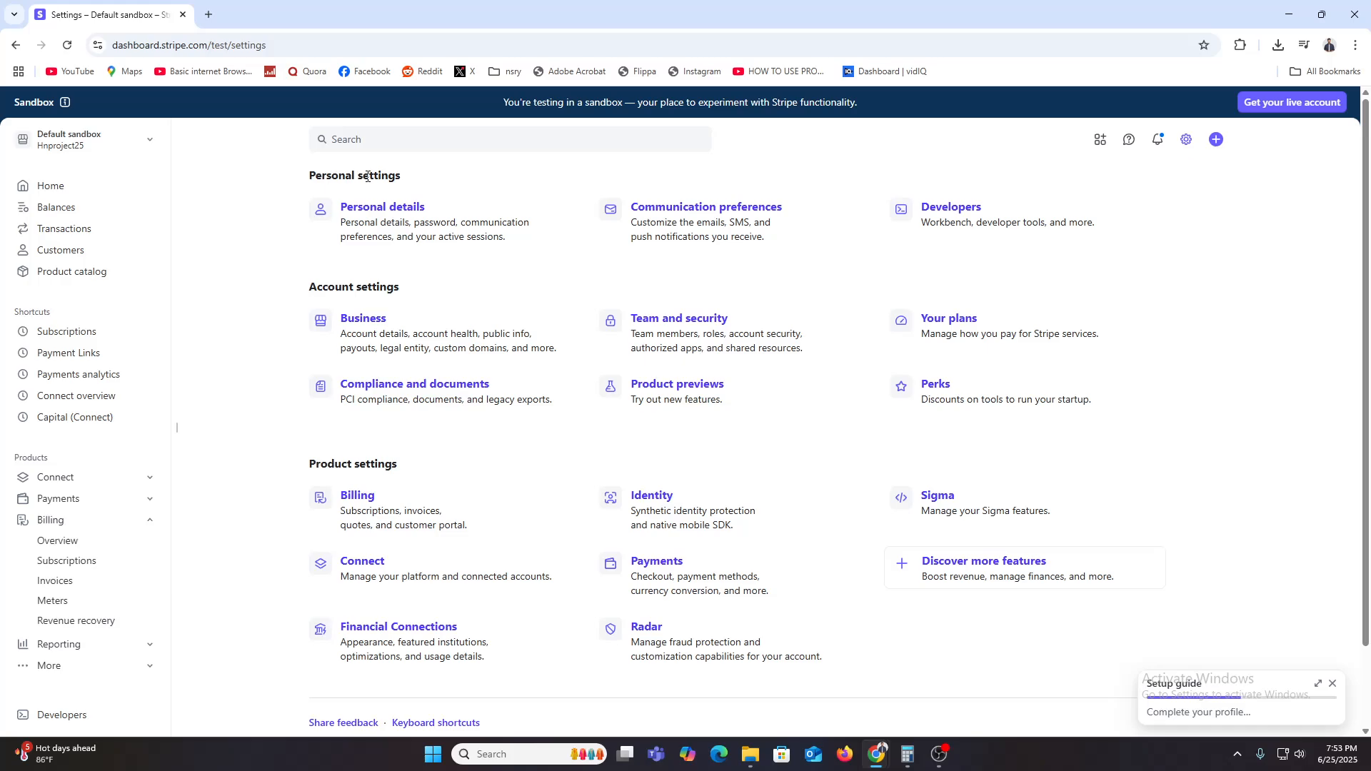
{"action": "scroll", "coordinate": [557, 538], "scroll_direction": "down", "scroll_amount": 2}
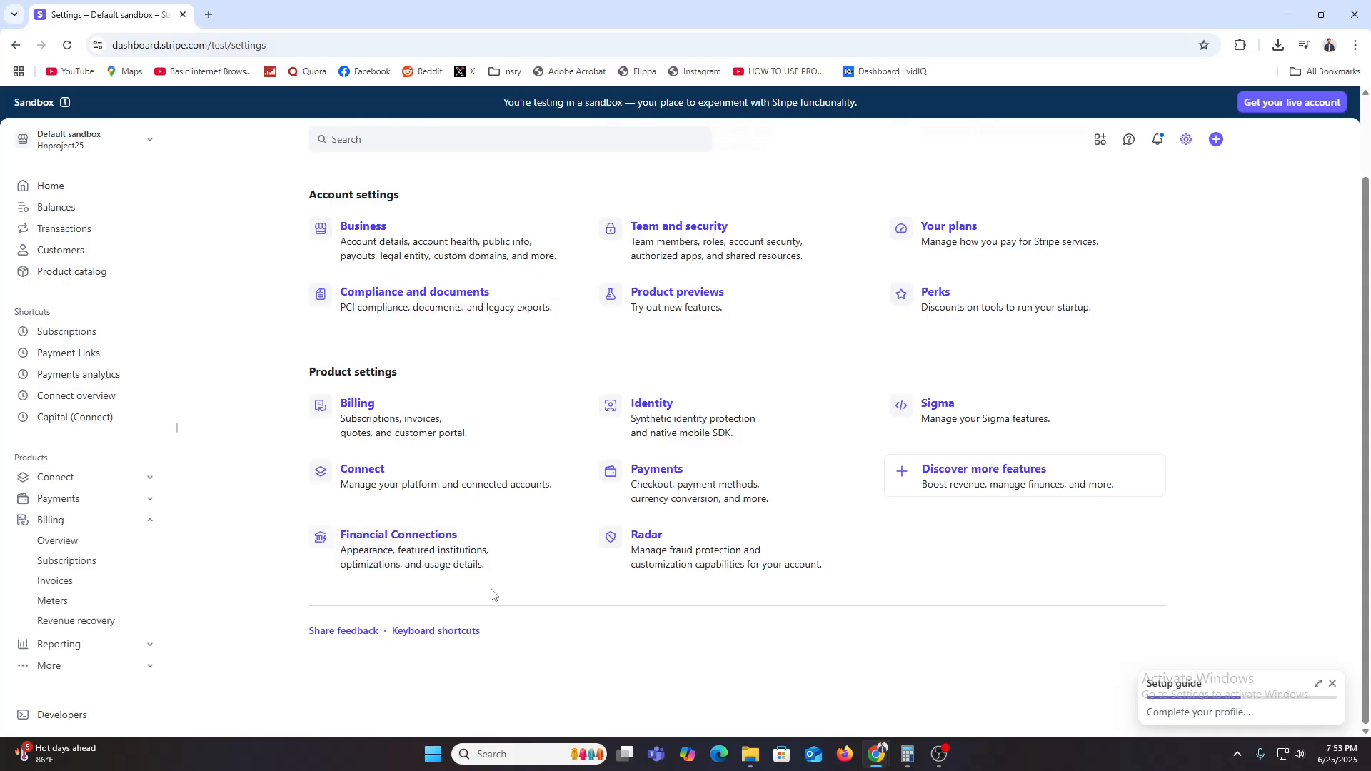
{"action": "scroll", "coordinate": [491, 594], "scroll_direction": "up", "scroll_amount": 2}
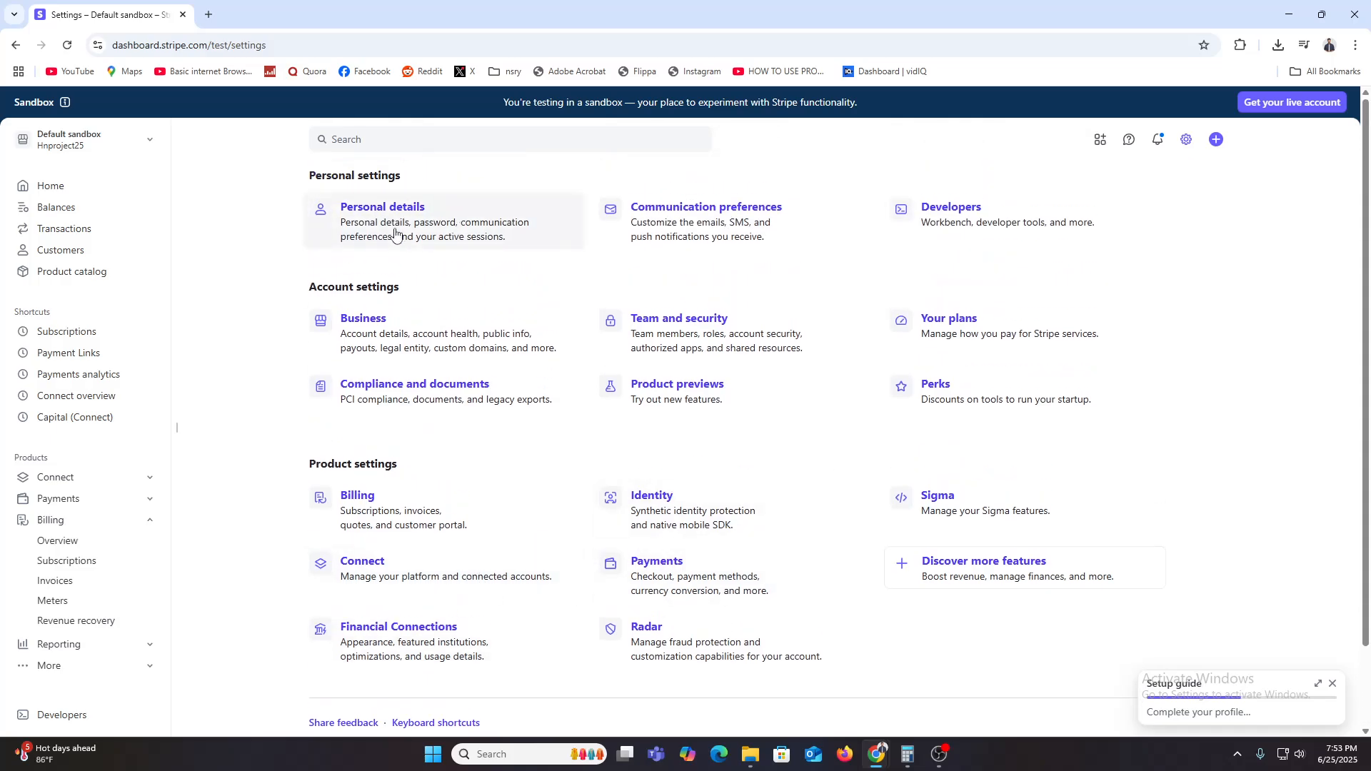
{"action": "key", "text": "alt+Left"}
{"action": "key", "text": "alt+Right"}
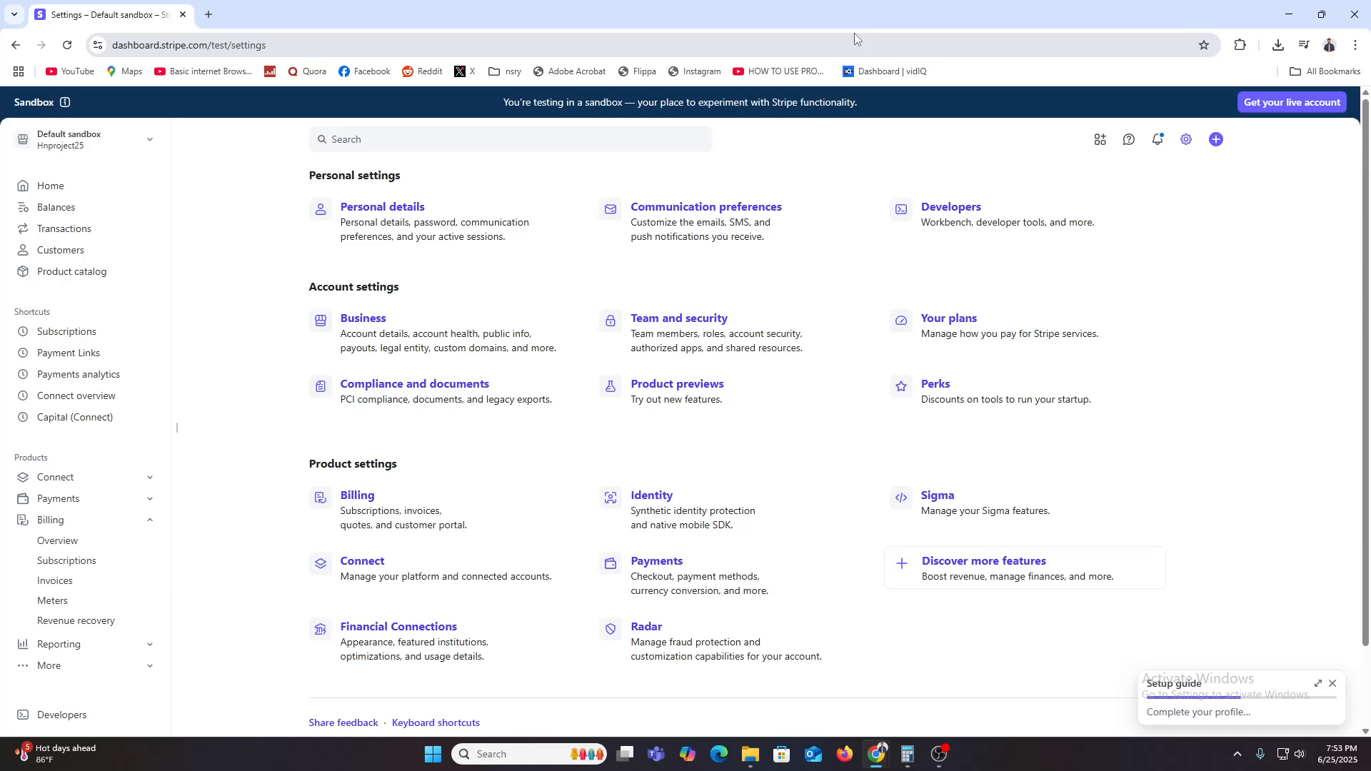